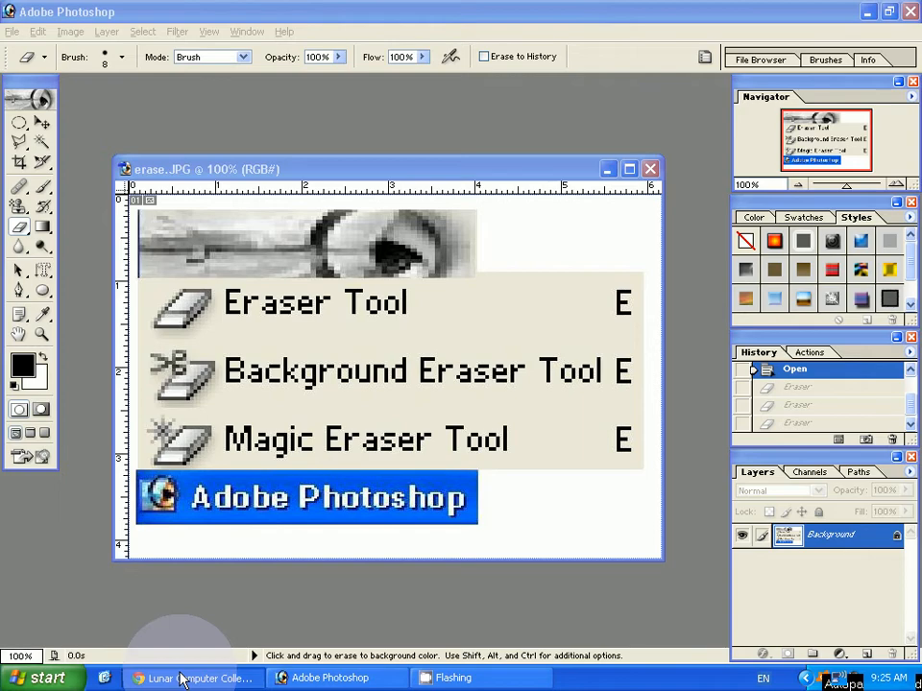
Look at the Lunar Computer College YouTube channel in the browser and switch back to Photoshop
{"action": "left_click", "coordinate": [181, 679]}
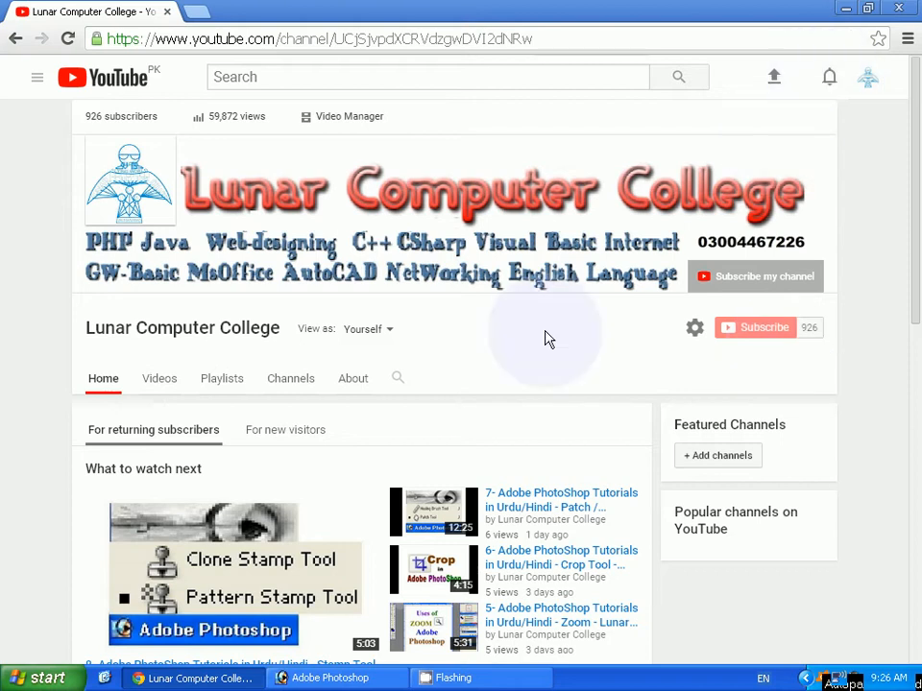
{"action": "left_click", "coordinate": [326, 678]}
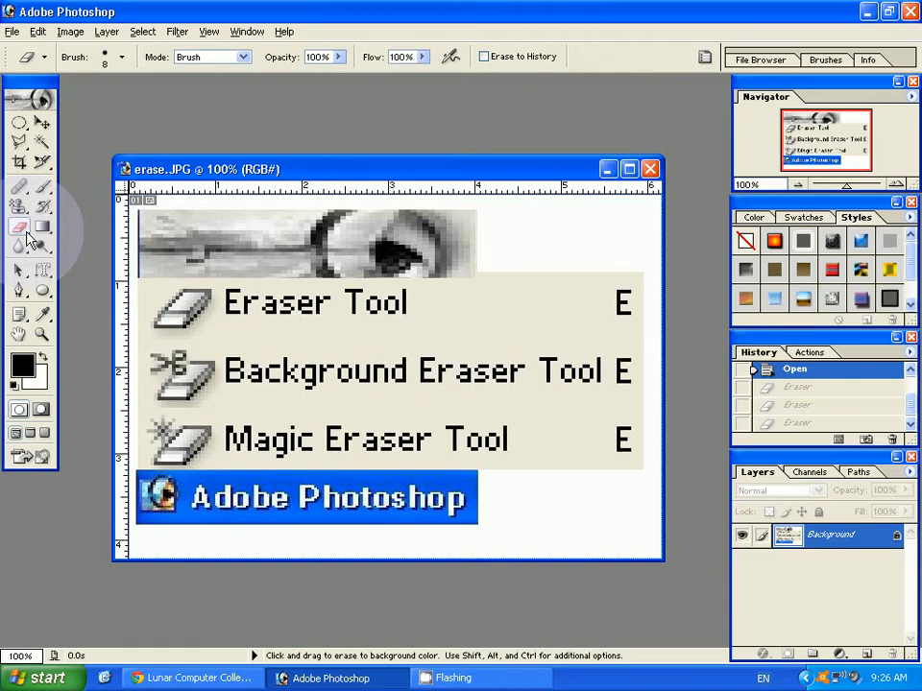
Show the available eraser tools and choose the standard Eraser Tool
{"action": "left_click", "coordinate": [31, 230]}
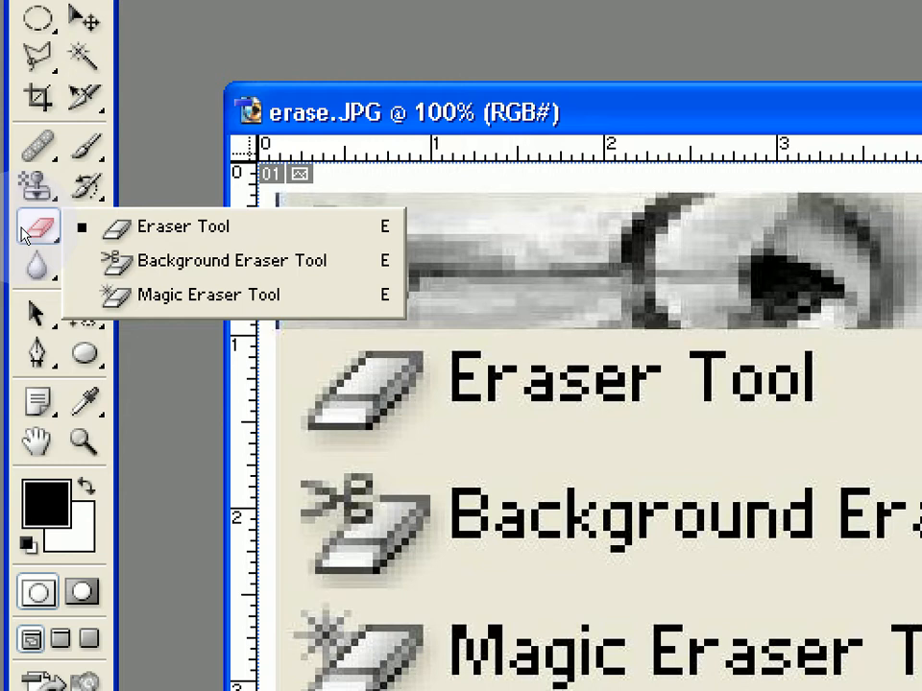
{"action": "left_click", "coordinate": [21, 233]}
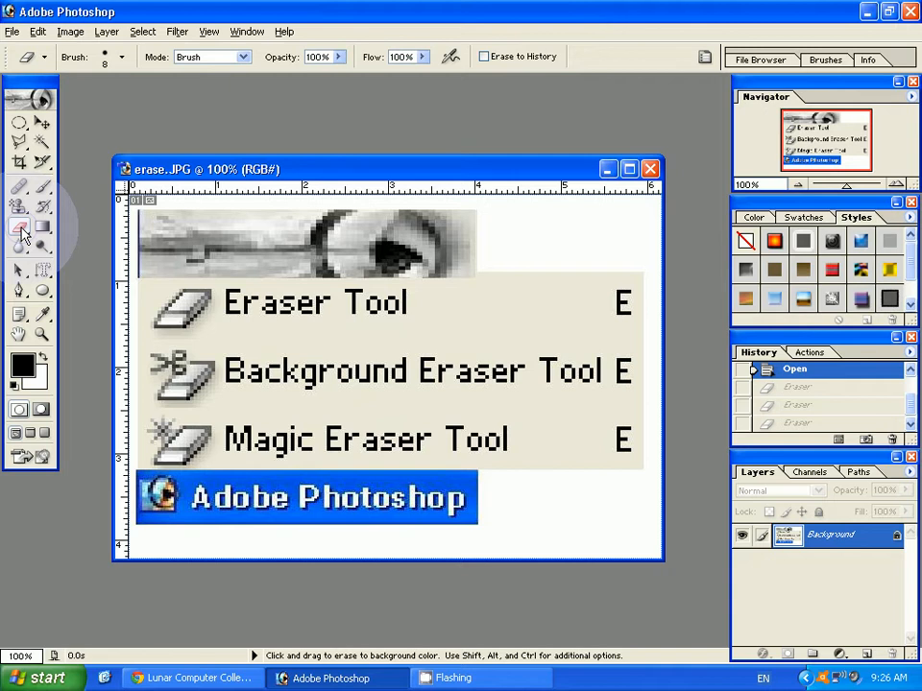
{"action": "left_click_drag", "start_coordinate": [21, 233], "coordinate": [104, 239]}
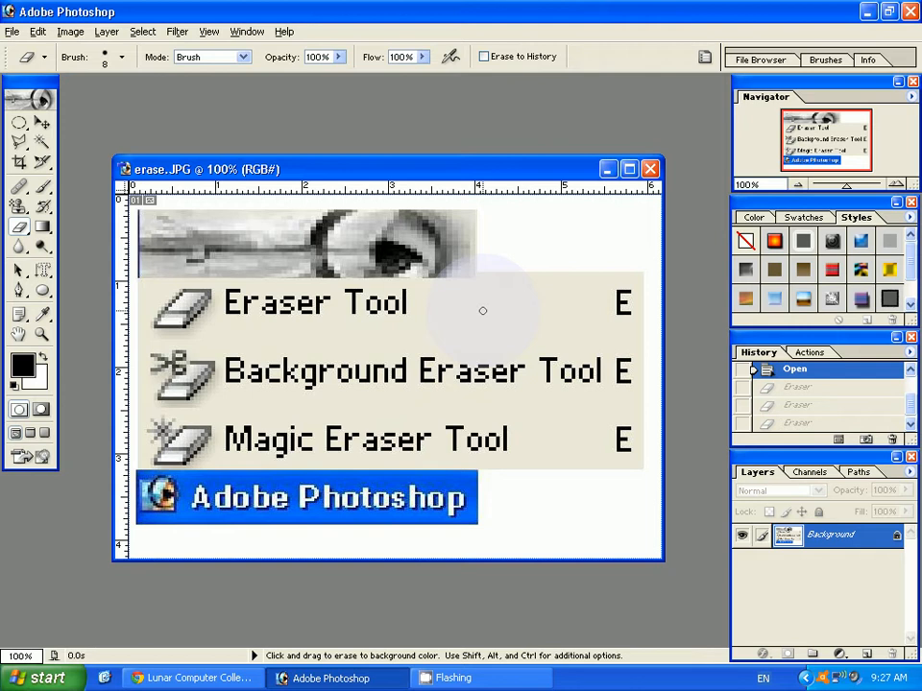
Set the Eraser Tool's brush size to 100
{"action": "key", "text": "bracketright"}
{"action": "key", "text": "bracketright"}
{"action": "key", "text": "bracketright"}
{"action": "key", "text": "bracketright"}
{"action": "key", "text": "bracketright"}
{"action": "key", "text": "bracketright"}
{"action": "key", "text": "bracketright"}
{"action": "key", "text": "bracketright"}
{"action": "key", "text": "bracketright"}
{"action": "key", "text": "bracketright"}
{"action": "key", "text": "bracketright"}
{"action": "key", "text": "bracketright"}
{"action": "key", "text": "bracketright"}
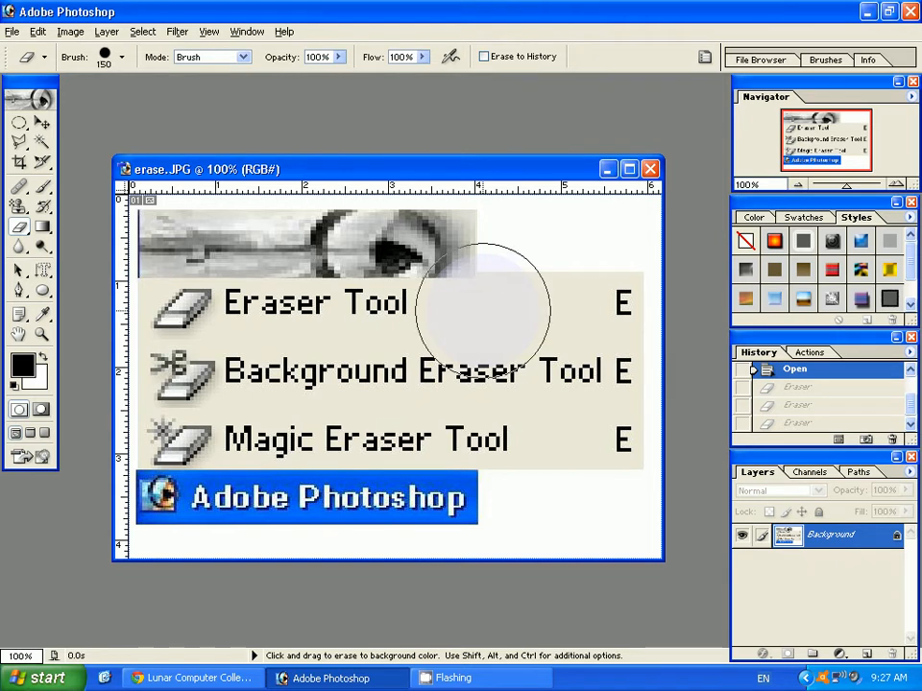
{"action": "key", "text": "bracketright"}
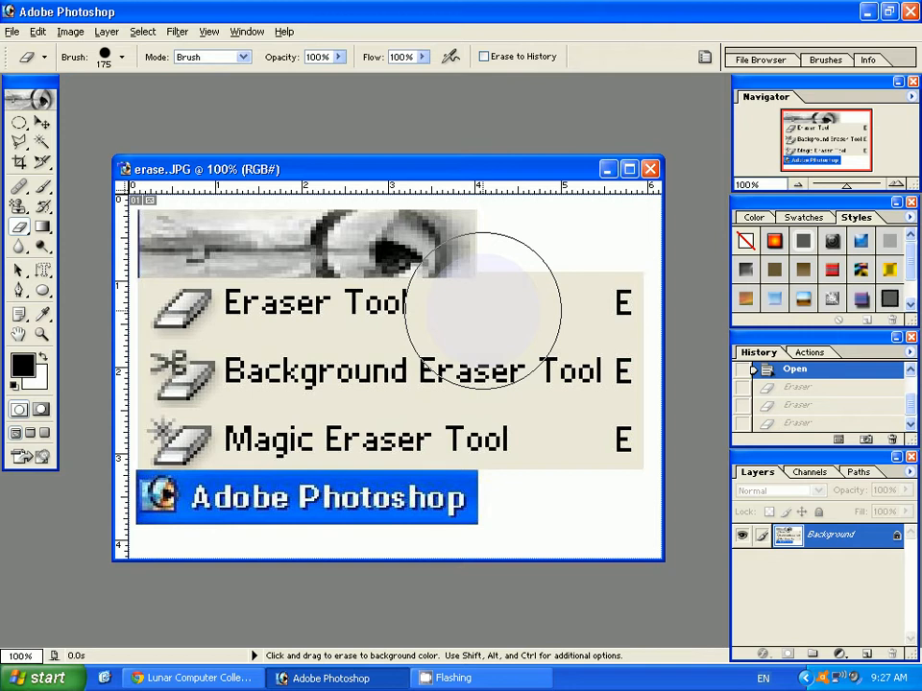
{"action": "key", "text": "bracketleft"}
{"action": "key", "text": "bracketleft"}
{"action": "key", "text": "bracketleft"}
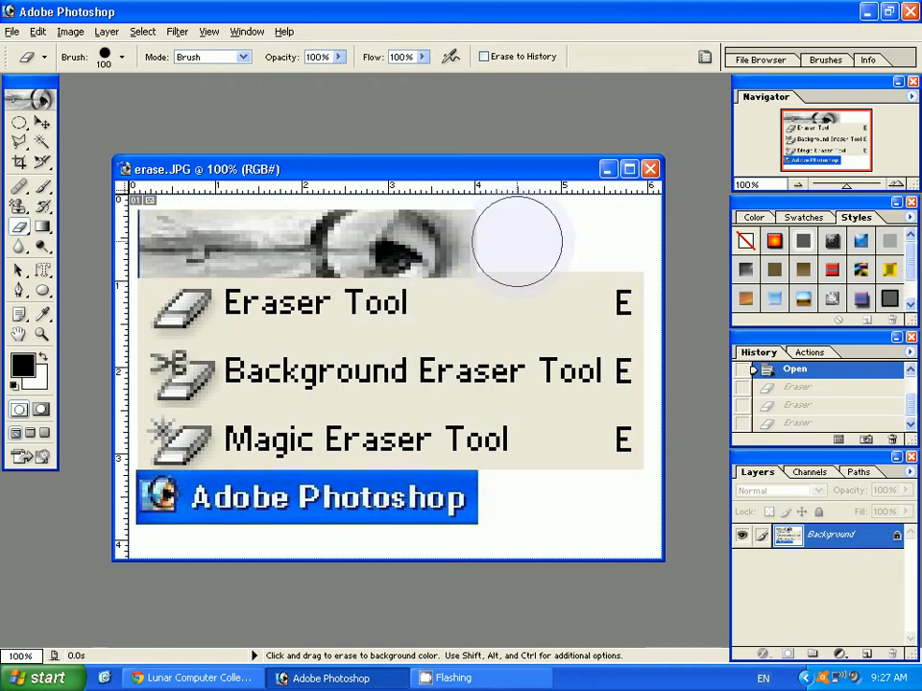
Erase the eye picture and large parts of the three eraser tool rows to the white background color
{"action": "left_click_drag", "start_coordinate": [509, 241], "coordinate": [169, 238]}
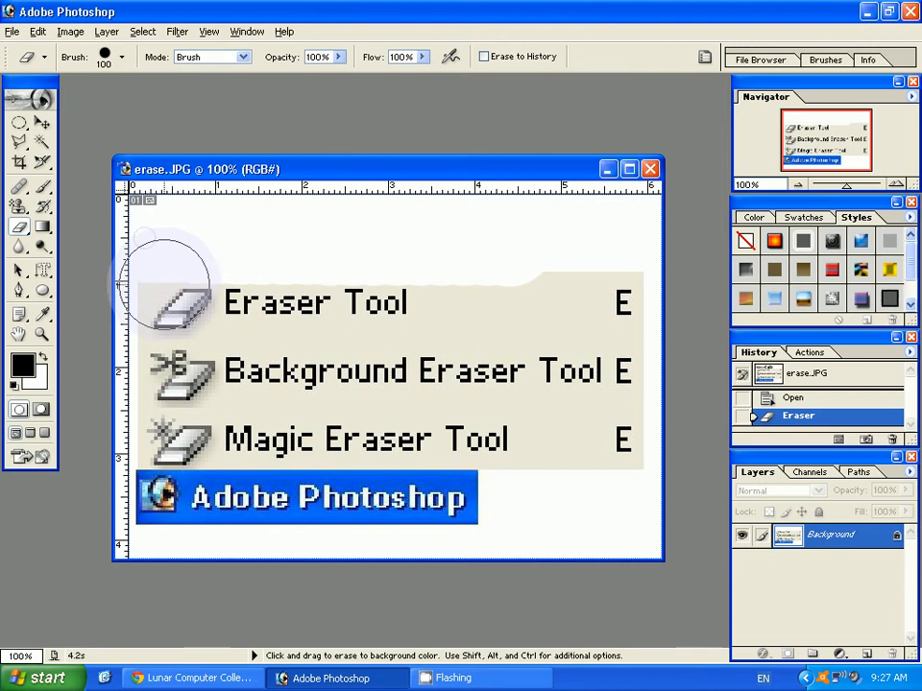
{"action": "mouse_move", "coordinate": [171, 289]}
{"action": "left_mouse_down"}
{"action": "mouse_move", "coordinate": [173, 334]}
{"action": "mouse_move", "coordinate": [451, 305]}
{"action": "mouse_move", "coordinate": [192, 365]}
{"action": "mouse_move", "coordinate": [360, 399]}
{"action": "left_mouse_up"}
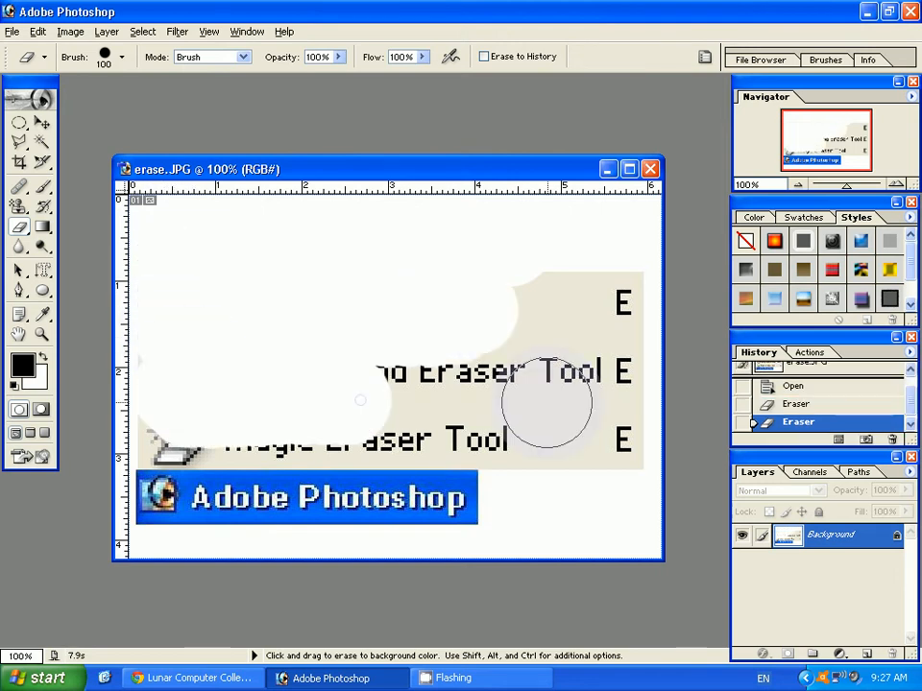
{"action": "left_click_drag", "start_coordinate": [555, 423], "coordinate": [557, 434]}
{"action": "left_click", "coordinate": [557, 428]}
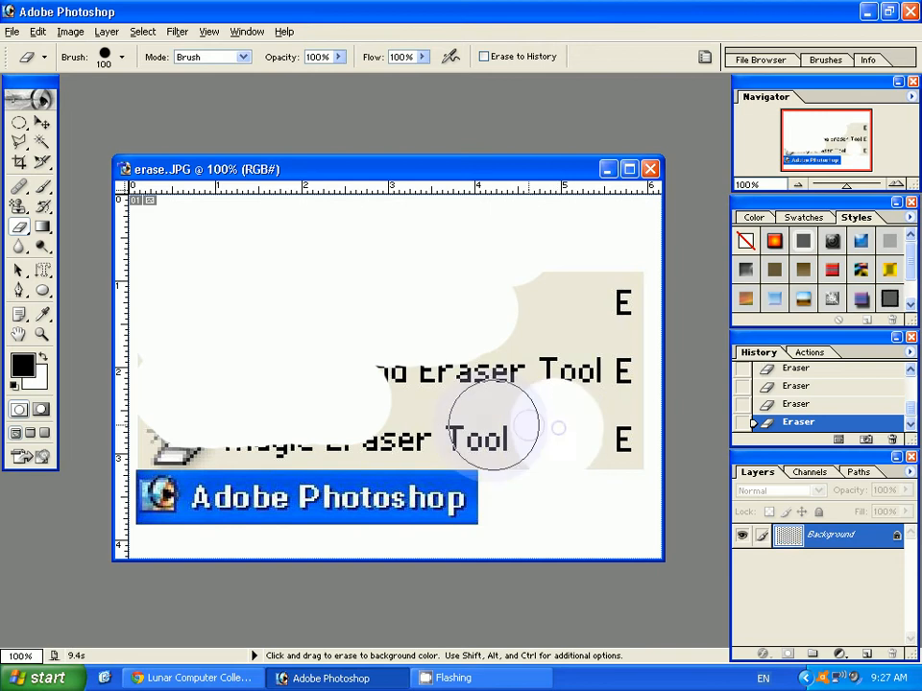
{"action": "left_click_drag", "start_coordinate": [492, 425], "coordinate": [352, 416]}
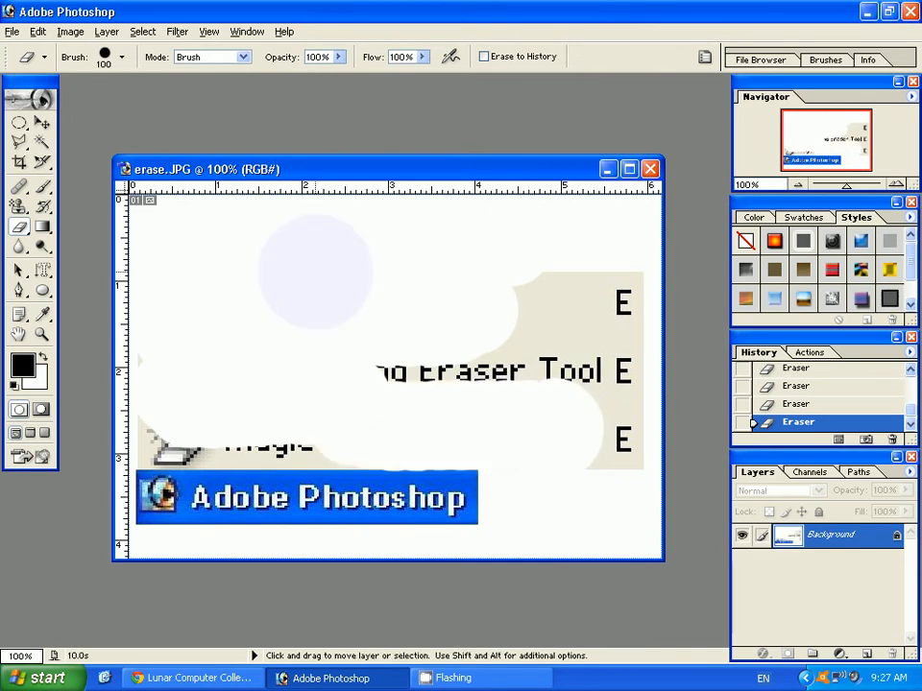
Undo all eraser strokes back to the opened state of the image
{"action": "key", "text": "ctrl+alt+z"}
{"action": "key", "text": "ctrl+alt+z"}
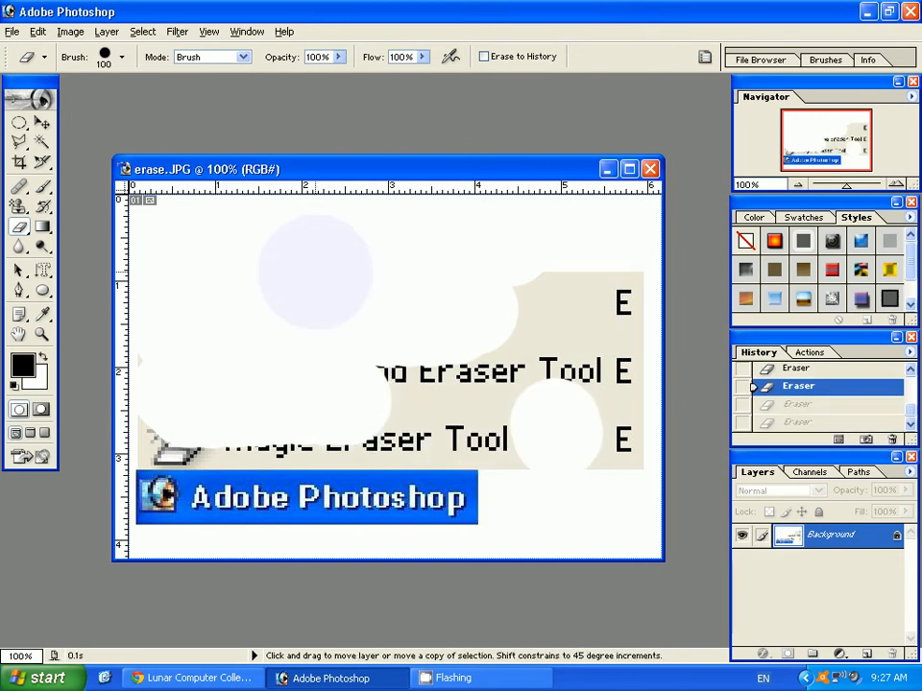
{"action": "key", "text": "ctrl+alt+z"}
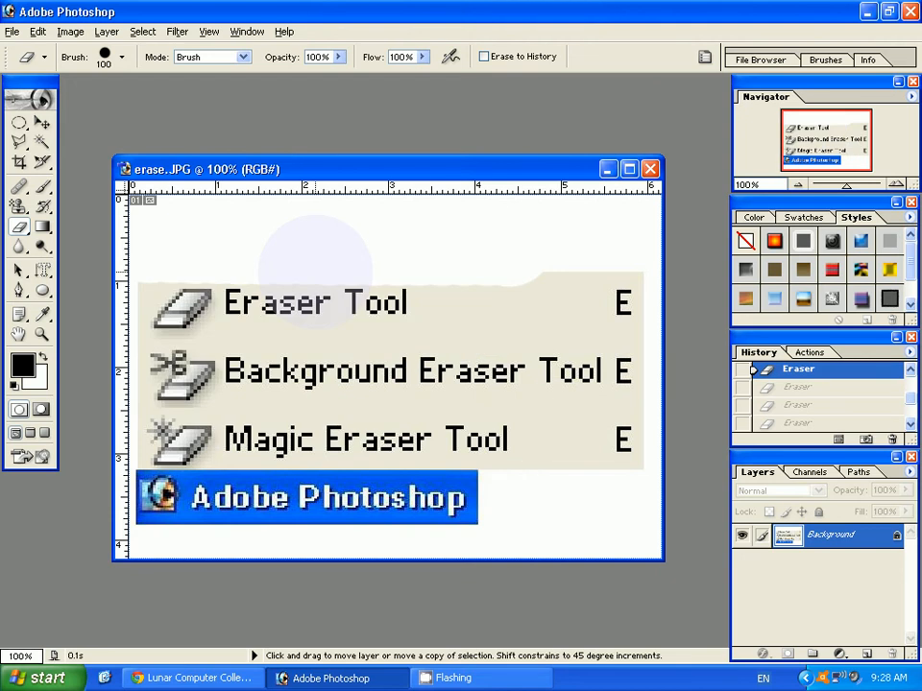
{"action": "key", "text": "ctrl+alt+z"}
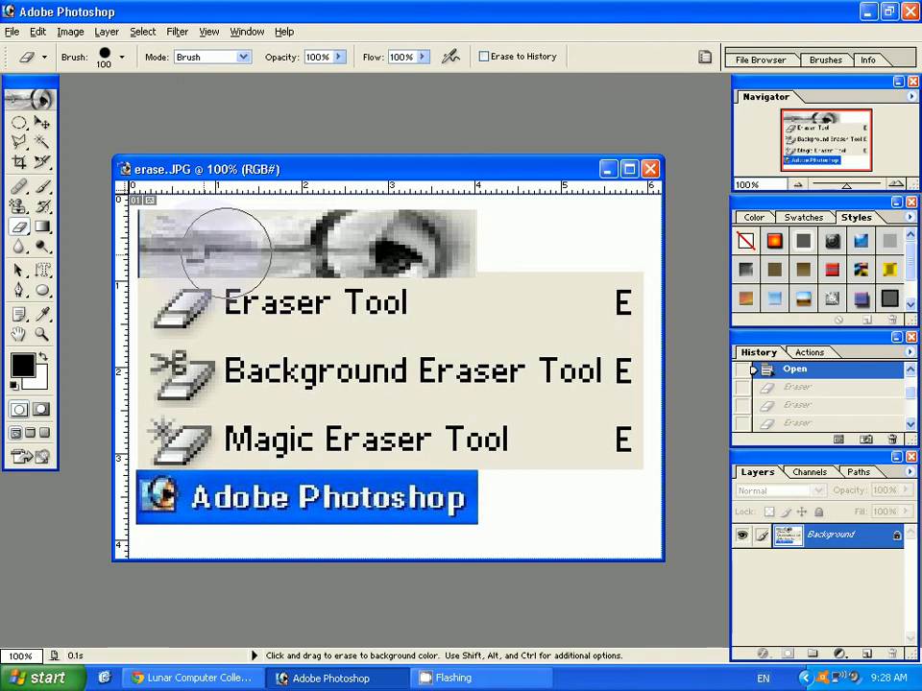
Erase the word "Tool" in the "Eraser Tool" row and undo that stroke
{"action": "left_click_drag", "start_coordinate": [424, 299], "coordinate": [381, 304]}
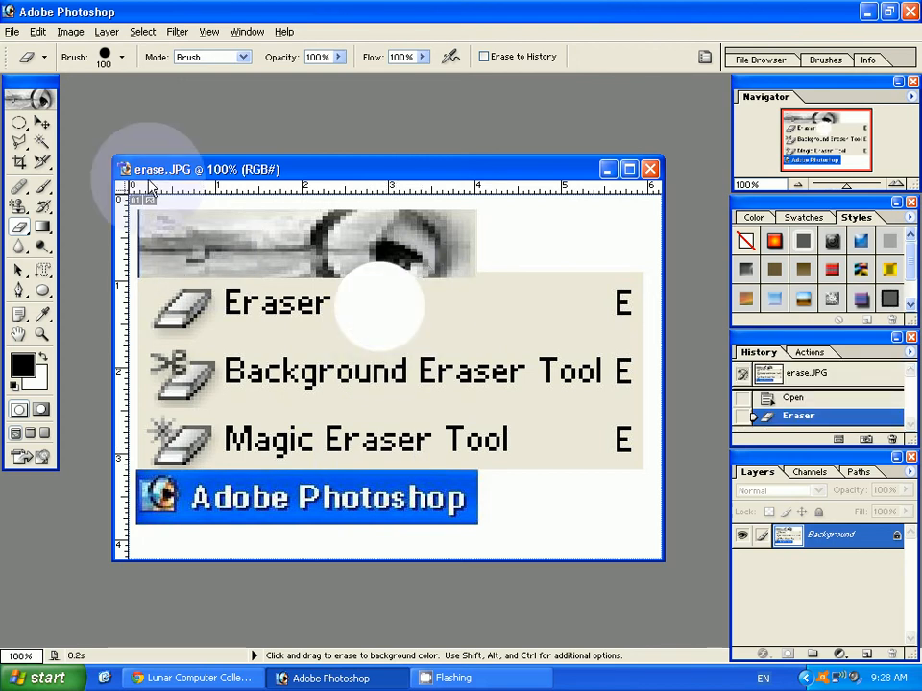
{"action": "left_click", "coordinate": [245, 58]}
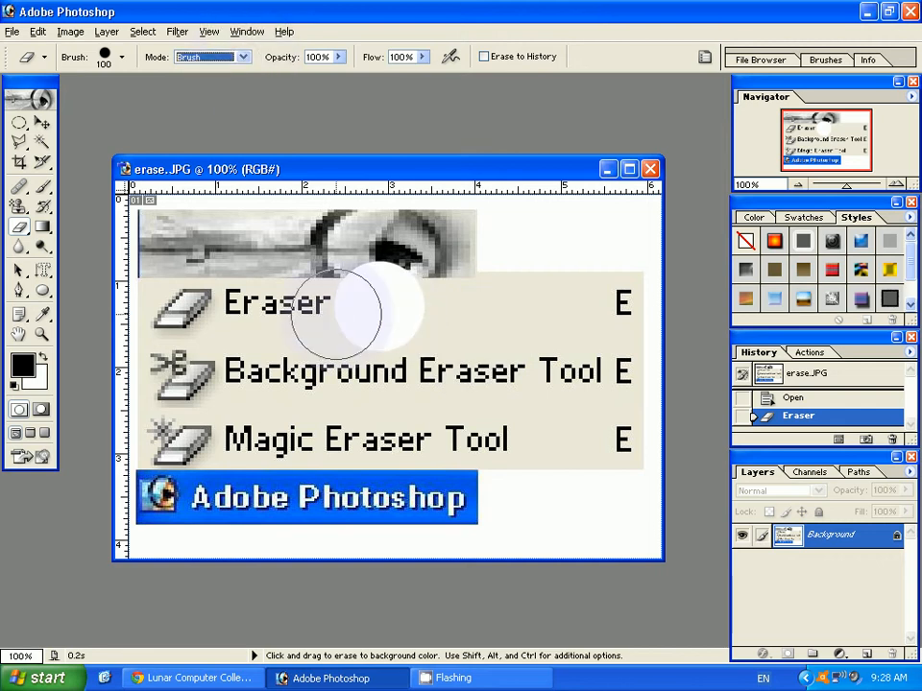
{"action": "key", "text": "ctrl"}
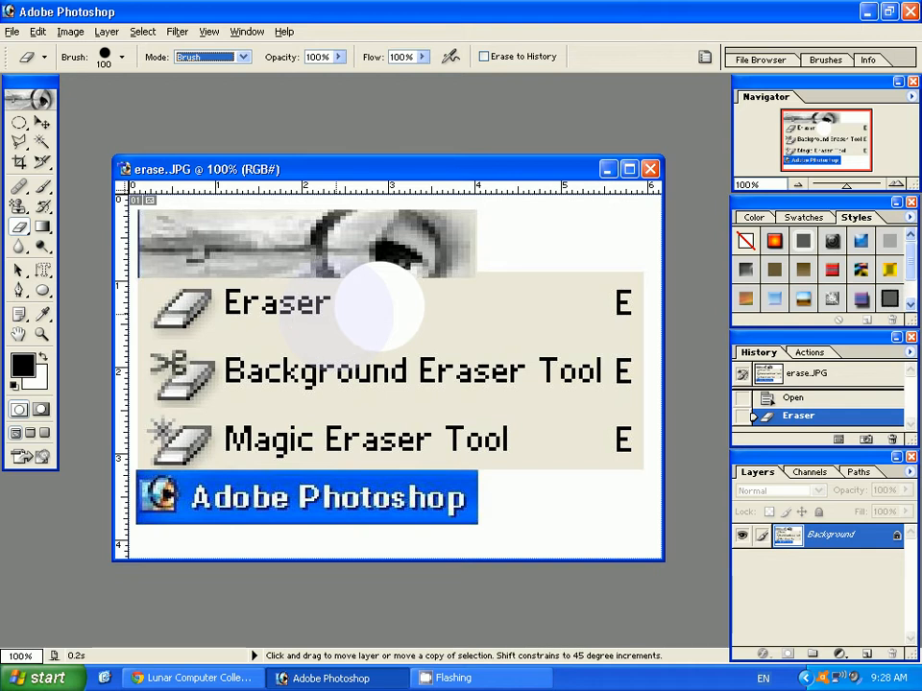
{"action": "key", "text": "ctrl+z"}
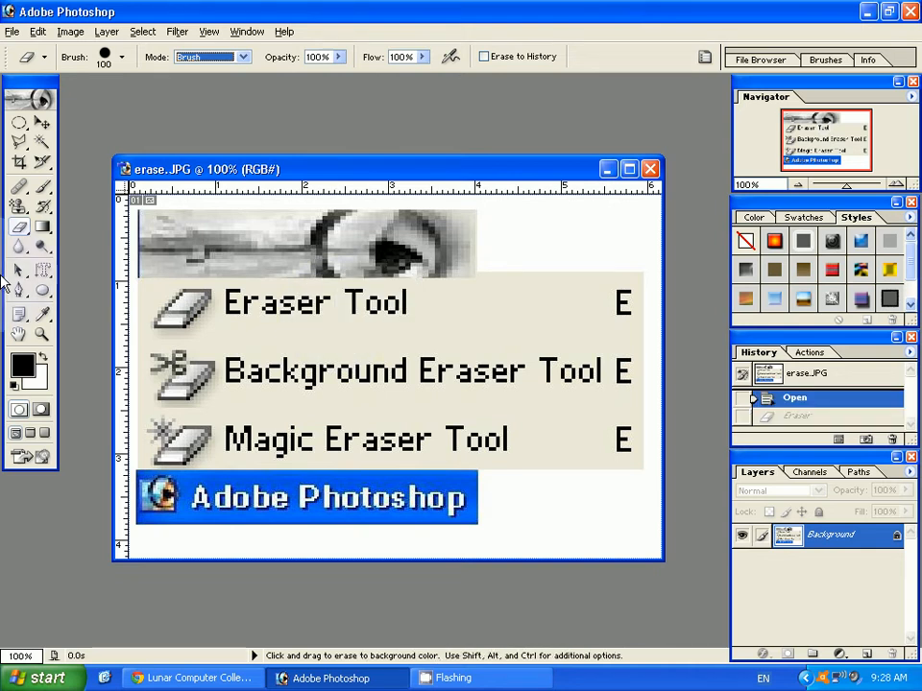
Switch from the Eraser Tool to the Background Eraser Tool
{"action": "left_click", "coordinate": [27, 234]}
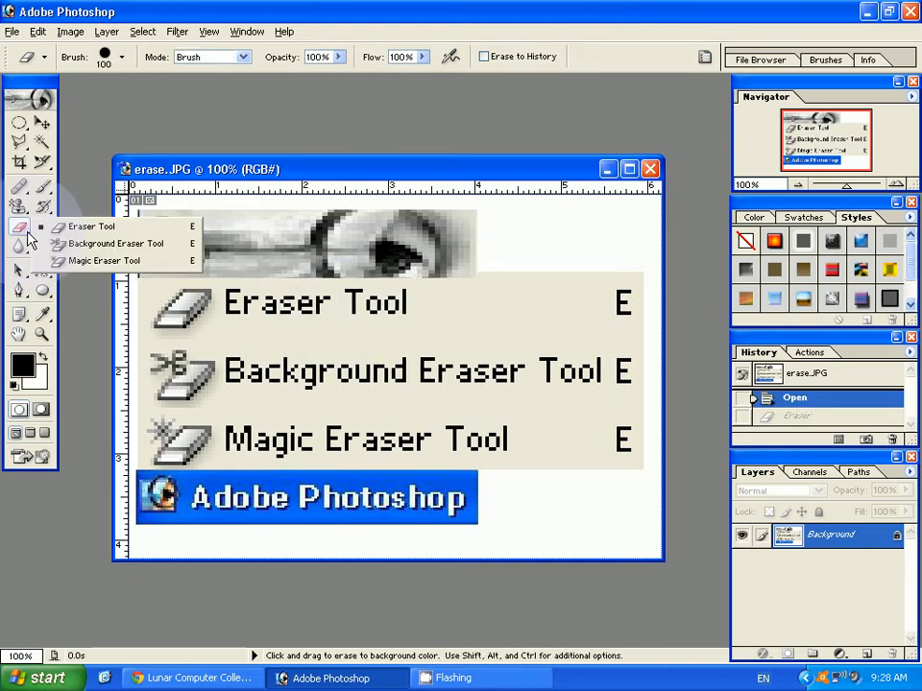
{"action": "left_click", "coordinate": [302, 192]}
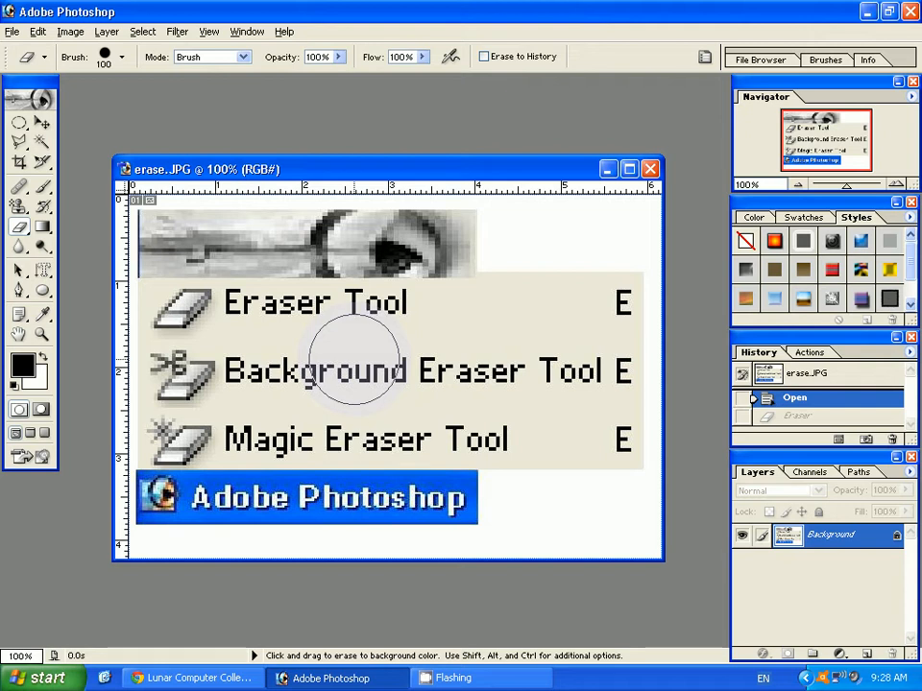
{"action": "left_click", "coordinate": [27, 228]}
{"action": "left_click", "coordinate": [88, 226]}
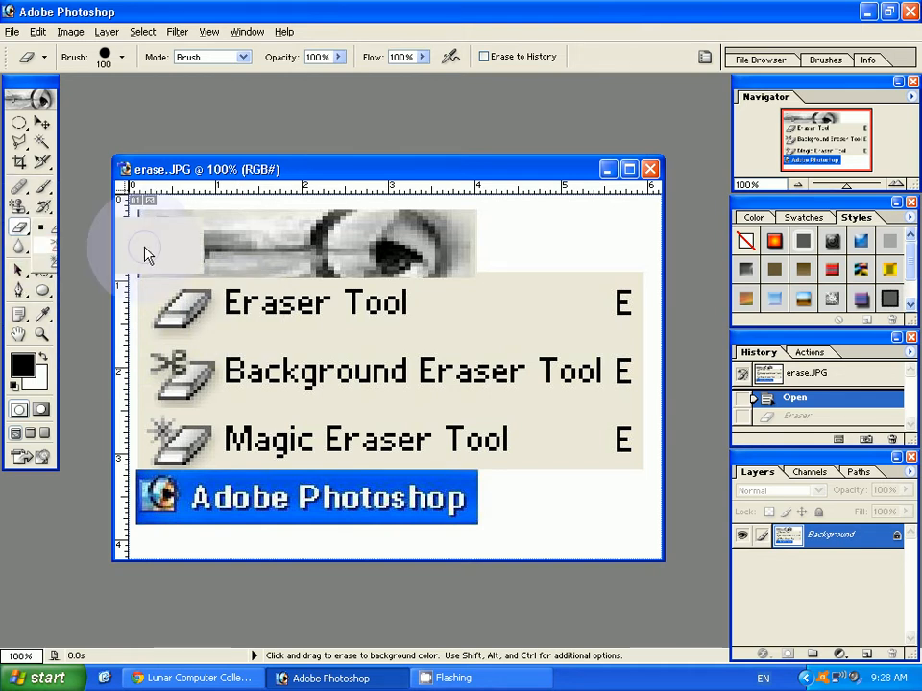
{"action": "key", "text": "shift+e"}
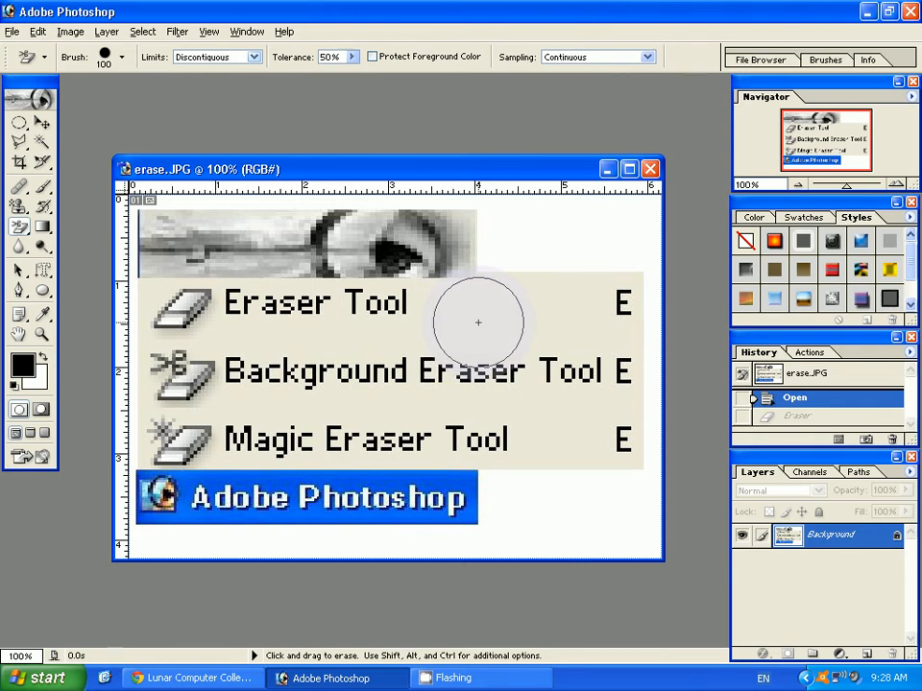
Erase the beige background around "Tool" and "E" in the first row and the white area around the eye picture to transparency
{"action": "left_click", "coordinate": [381, 297]}
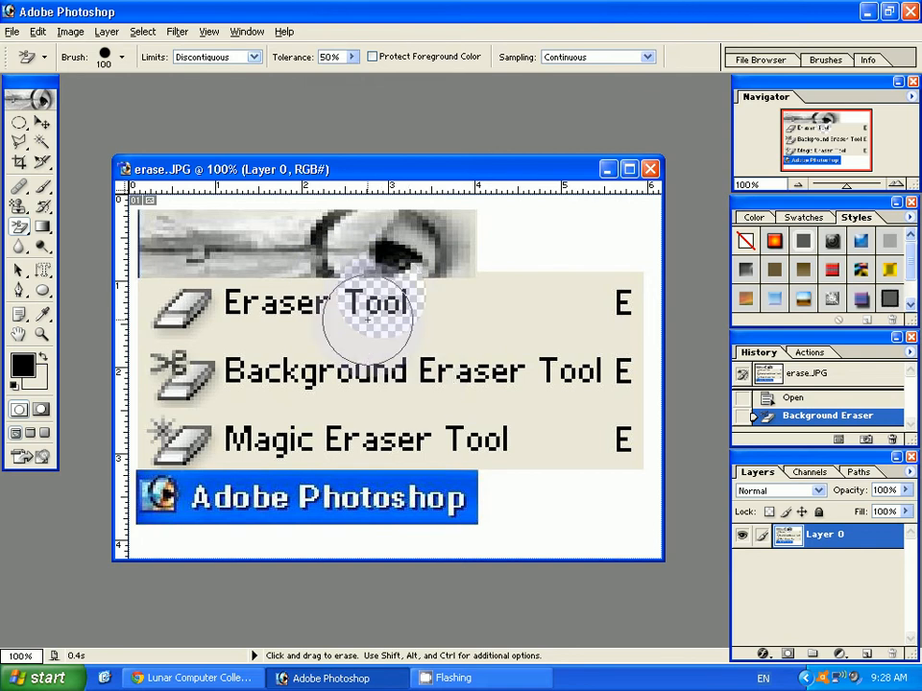
{"action": "left_click", "coordinate": [582, 305]}
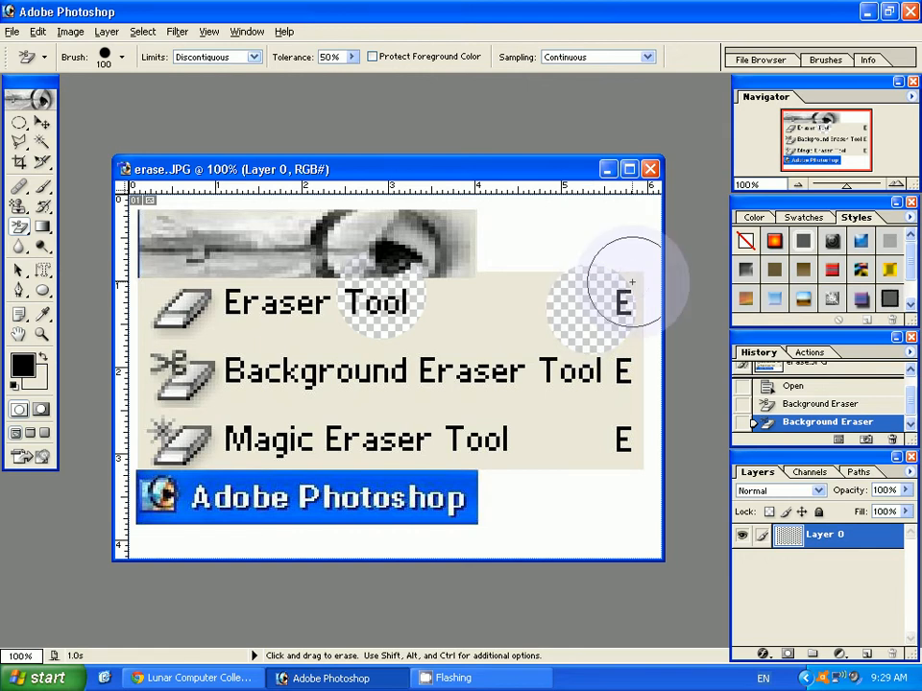
{"action": "left_click", "coordinate": [498, 327]}
{"action": "left_click", "coordinate": [480, 324]}
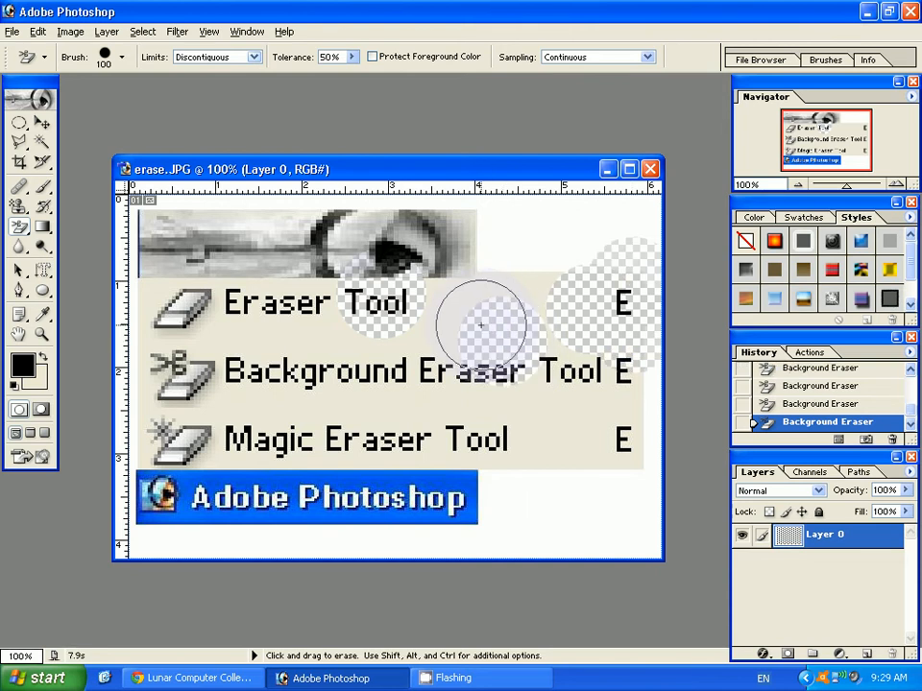
{"action": "left_click", "coordinate": [530, 296]}
{"action": "mouse_move", "coordinate": [531, 296]}
{"action": "left_mouse_down"}
{"action": "mouse_move", "coordinate": [578, 249]}
{"action": "mouse_move", "coordinate": [463, 309]}
{"action": "mouse_move", "coordinate": [498, 248]}
{"action": "mouse_move", "coordinate": [443, 201]}
{"action": "mouse_move", "coordinate": [192, 206]}
{"action": "left_mouse_up"}
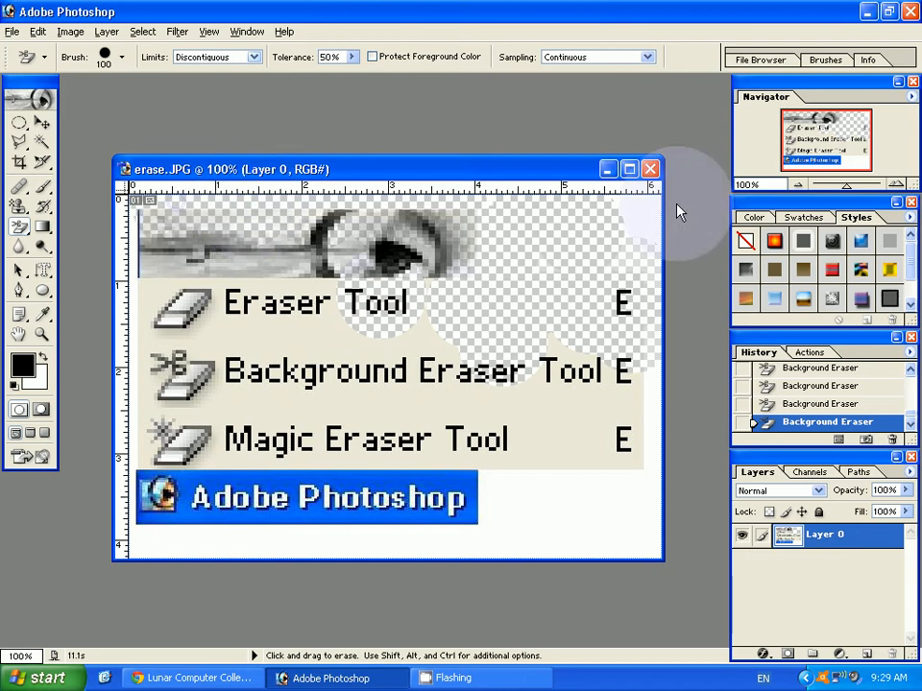
Erase the background around the right end of the second and third rows and part of the white area below to transparency
{"action": "left_click", "coordinate": [654, 396]}
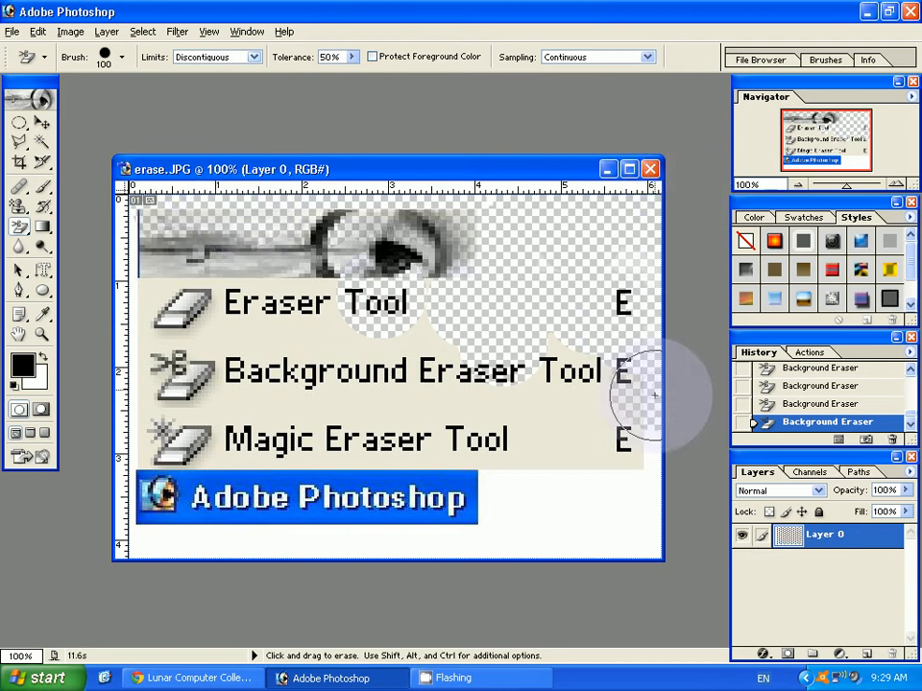
{"action": "left_click_drag", "start_coordinate": [655, 396], "coordinate": [590, 413]}
{"action": "left_click", "coordinate": [580, 482]}
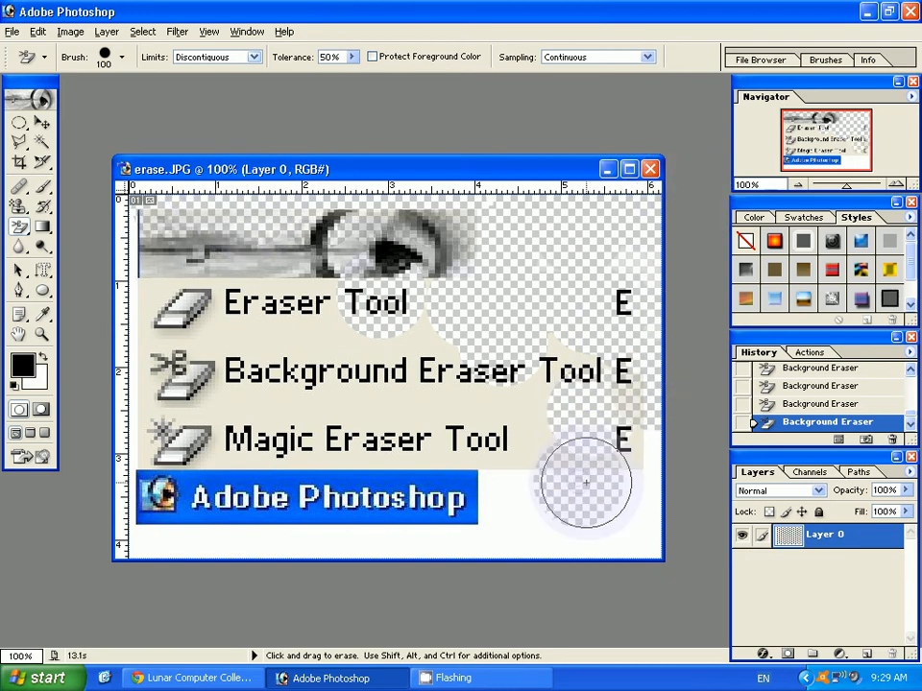
{"action": "mouse_move", "coordinate": [629, 471]}
{"action": "left_mouse_down"}
{"action": "mouse_move", "coordinate": [533, 473]}
{"action": "mouse_move", "coordinate": [447, 395]}
{"action": "mouse_move", "coordinate": [411, 398]}
{"action": "mouse_move", "coordinate": [422, 438]}
{"action": "mouse_move", "coordinate": [434, 438]}
{"action": "mouse_move", "coordinate": [388, 446]}
{"action": "left_mouse_up"}
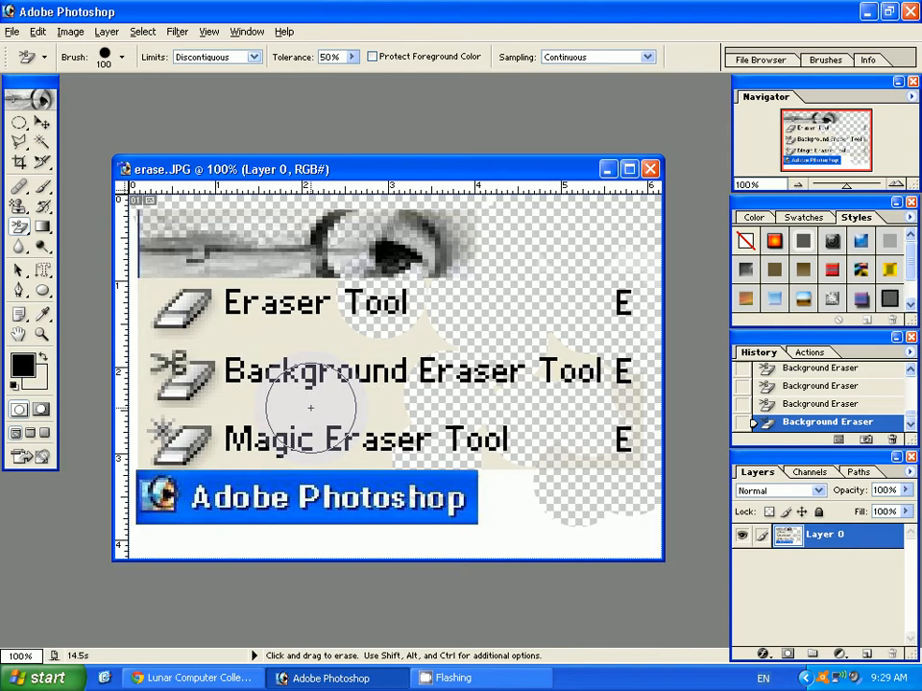
Erase the blue background behind the "Adobe Photoshop" lettering with the Background Eraser
{"action": "left_click", "coordinate": [276, 477]}
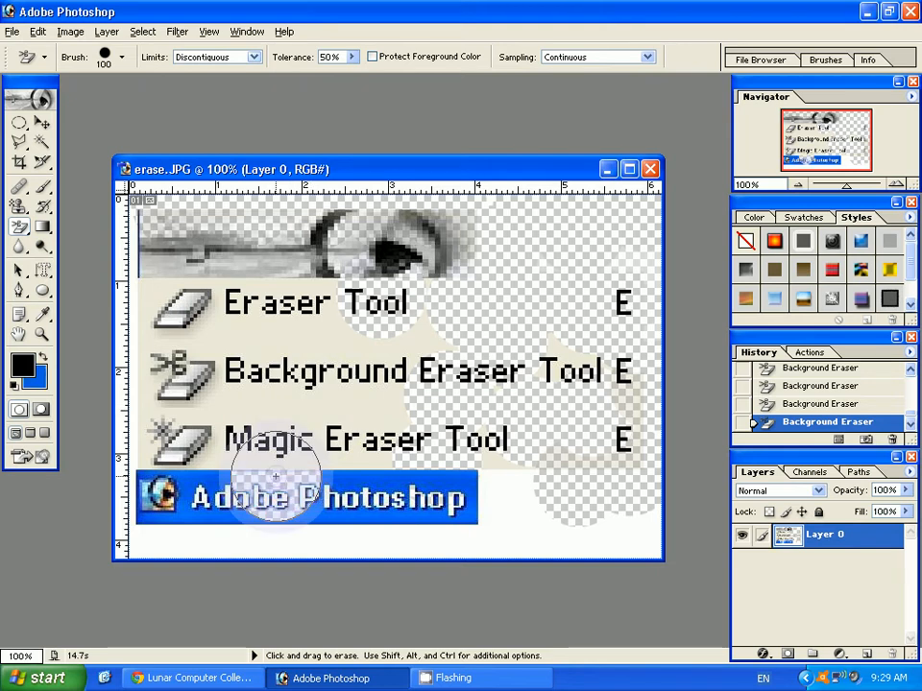
{"action": "left_click_drag", "start_coordinate": [276, 476], "coordinate": [261, 510]}
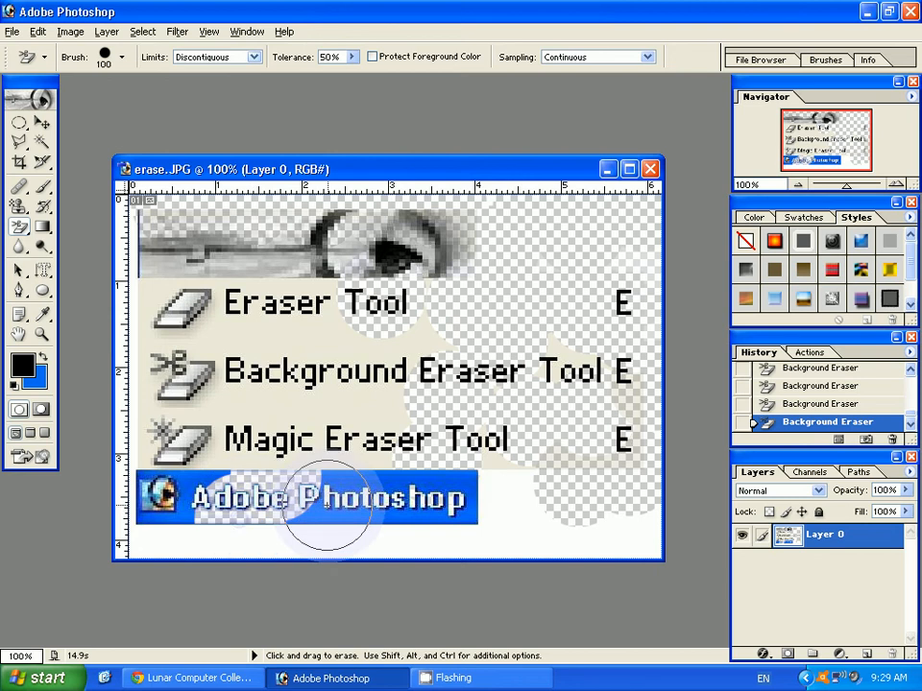
{"action": "mouse_move", "coordinate": [326, 511]}
{"action": "left_mouse_down"}
{"action": "mouse_move", "coordinate": [336, 477]}
{"action": "mouse_move", "coordinate": [302, 522]}
{"action": "mouse_move", "coordinate": [378, 522]}
{"action": "mouse_move", "coordinate": [442, 483]}
{"action": "mouse_move", "coordinate": [474, 524]}
{"action": "left_mouse_up"}
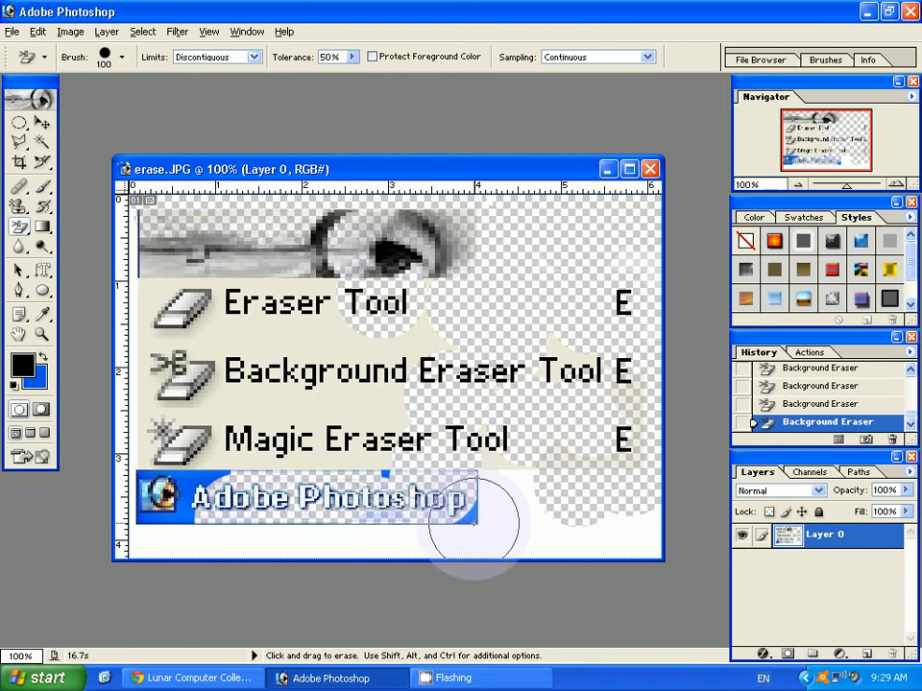
{"action": "left_click", "coordinate": [474, 525]}
{"action": "left_click", "coordinate": [385, 475]}
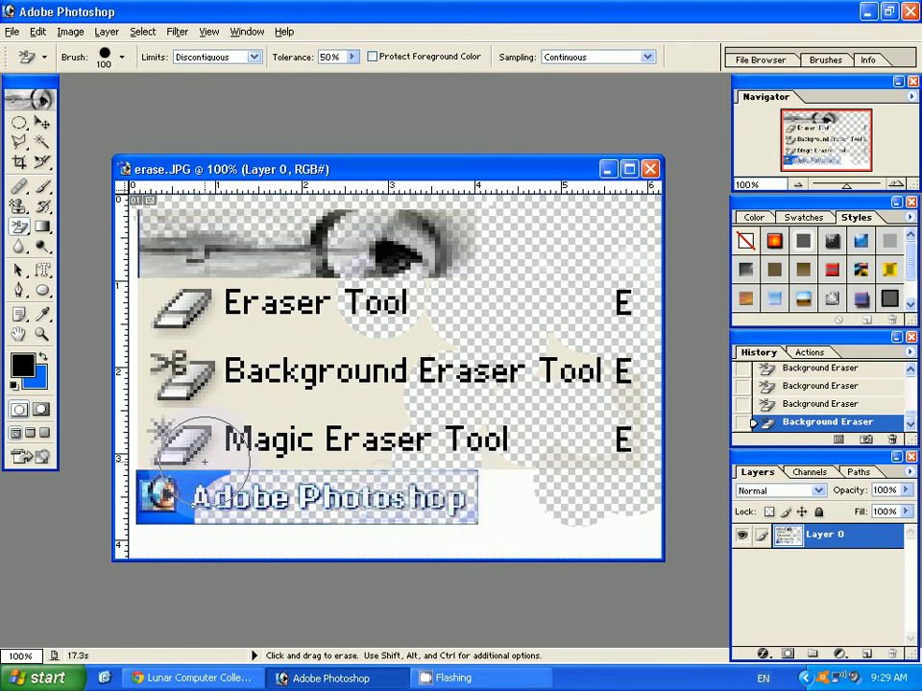
{"action": "left_click", "coordinate": [204, 476]}
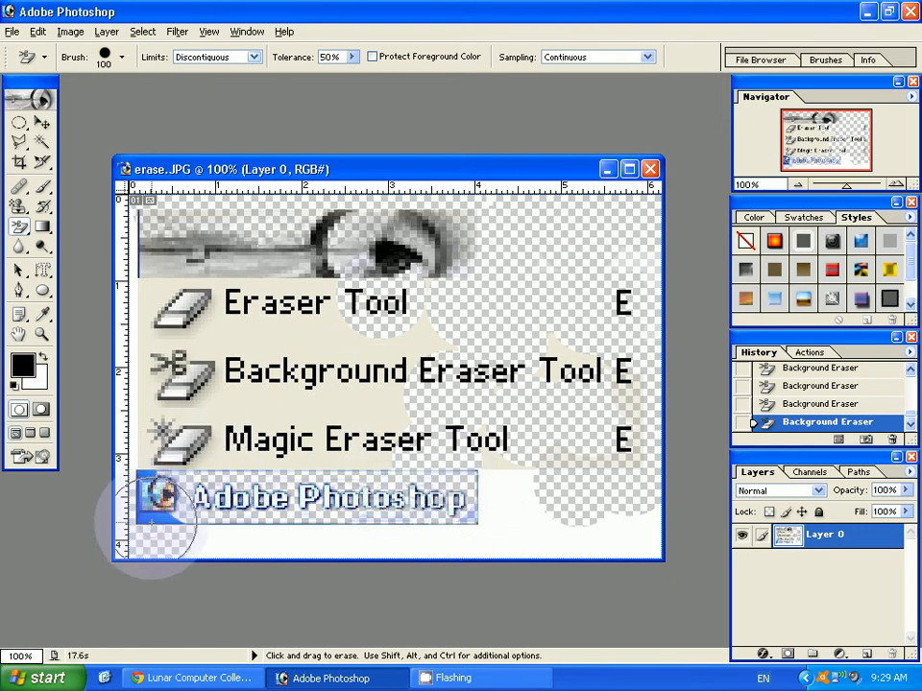
Erase the blue around the icon beside the "Adobe Photoshop" lettering and undo the recent Background Eraser strokes
{"action": "mouse_move", "coordinate": [144, 518]}
{"action": "left_mouse_down"}
{"action": "mouse_move", "coordinate": [140, 473]}
{"action": "mouse_move", "coordinate": [165, 524]}
{"action": "left_mouse_up"}
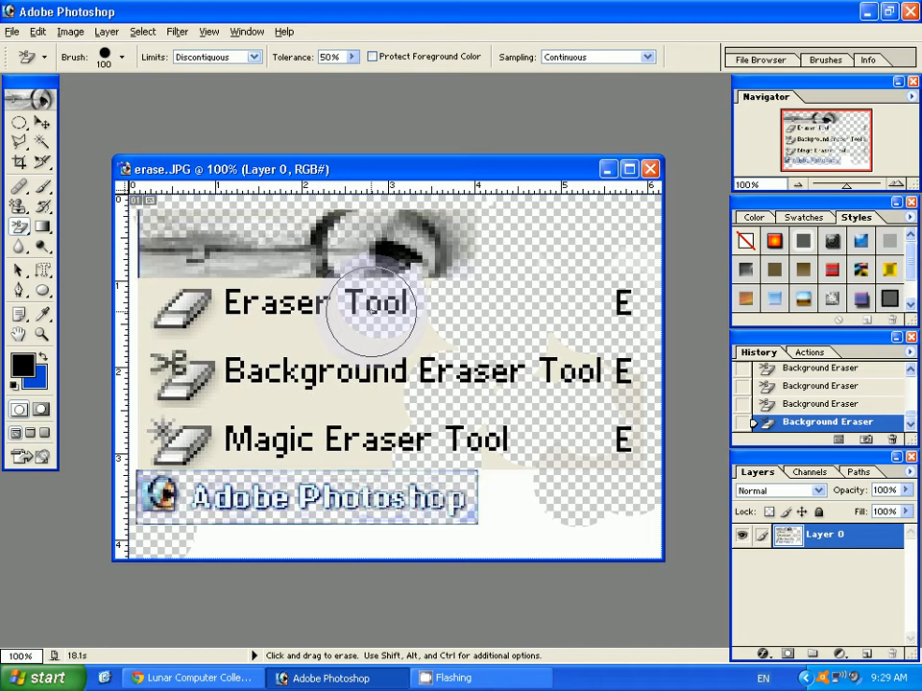
{"action": "key", "text": "ctrl+alt+shift"}
{"action": "key", "text": "ctrl+alt+z"}
{"action": "key", "text": "ctrl+alt+z"}
{"action": "key", "text": "ctrl+alt+z"}
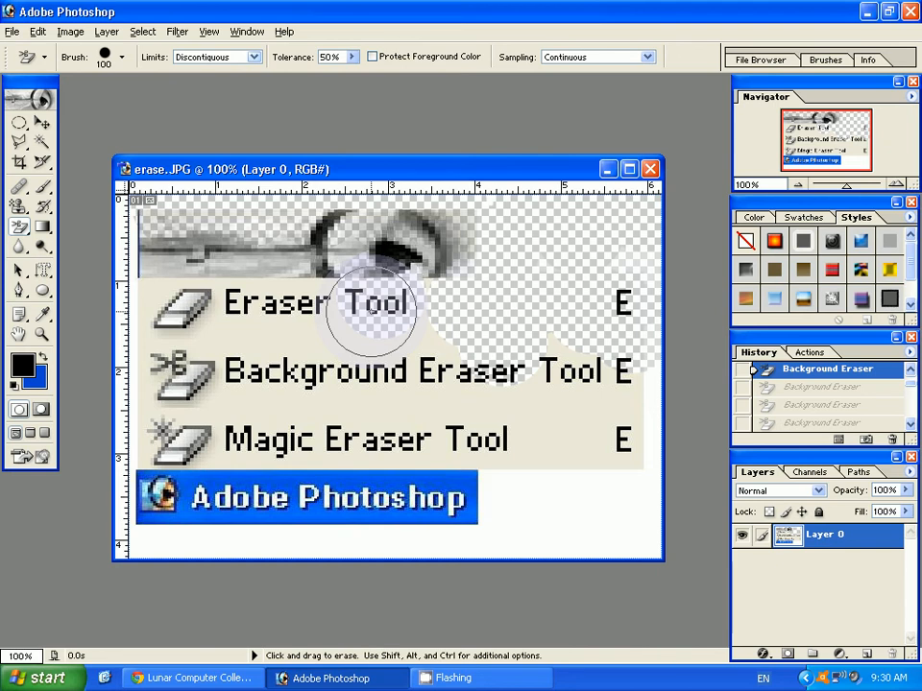
Restore erase.JPG to its originally opened state and switch to the Magic Eraser Tool
{"action": "left_click_drag", "start_coordinate": [373, 315], "coordinate": [439, 370]}
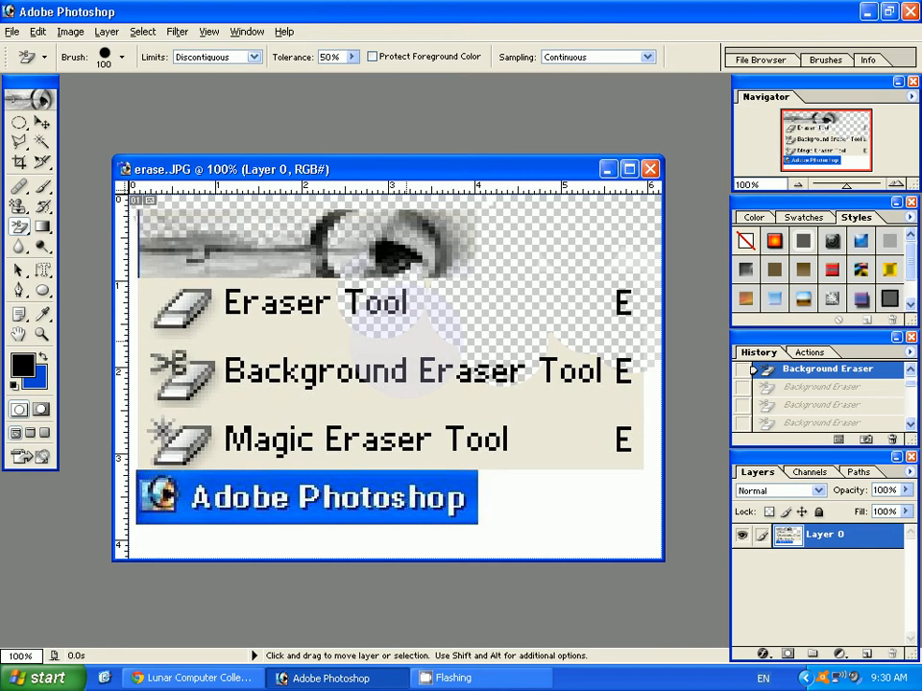
{"action": "left_click", "coordinate": [480, 309]}
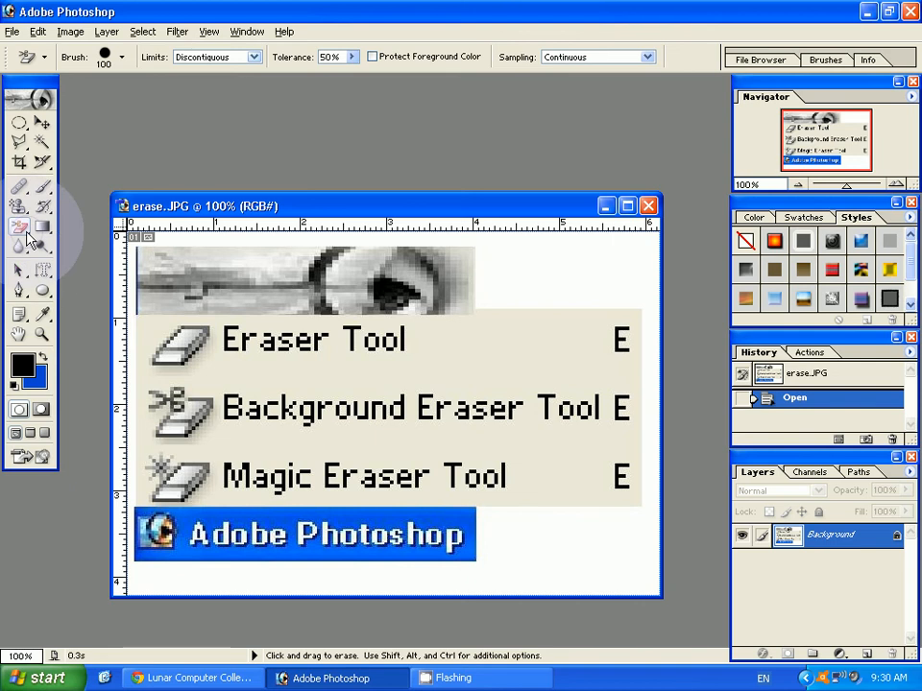
{"action": "mouse_move", "coordinate": [29, 232]}
{"action": "left_mouse_down"}
{"action": "mouse_move", "coordinate": [83, 279]}
{"action": "mouse_move", "coordinate": [86, 272]}
{"action": "left_mouse_up"}
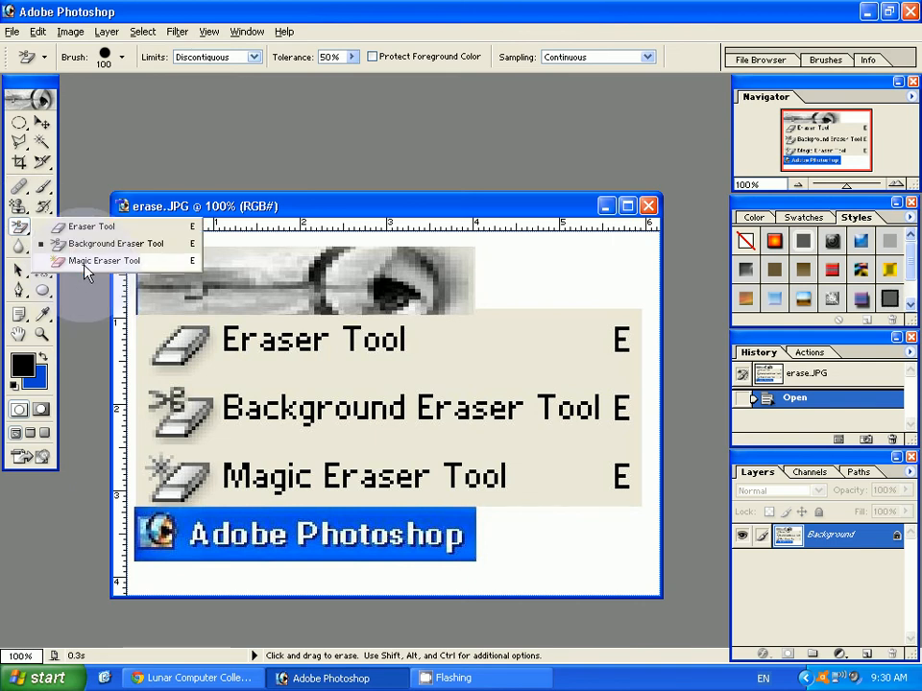
{"action": "left_click_drag", "start_coordinate": [85, 273], "coordinate": [85, 273]}
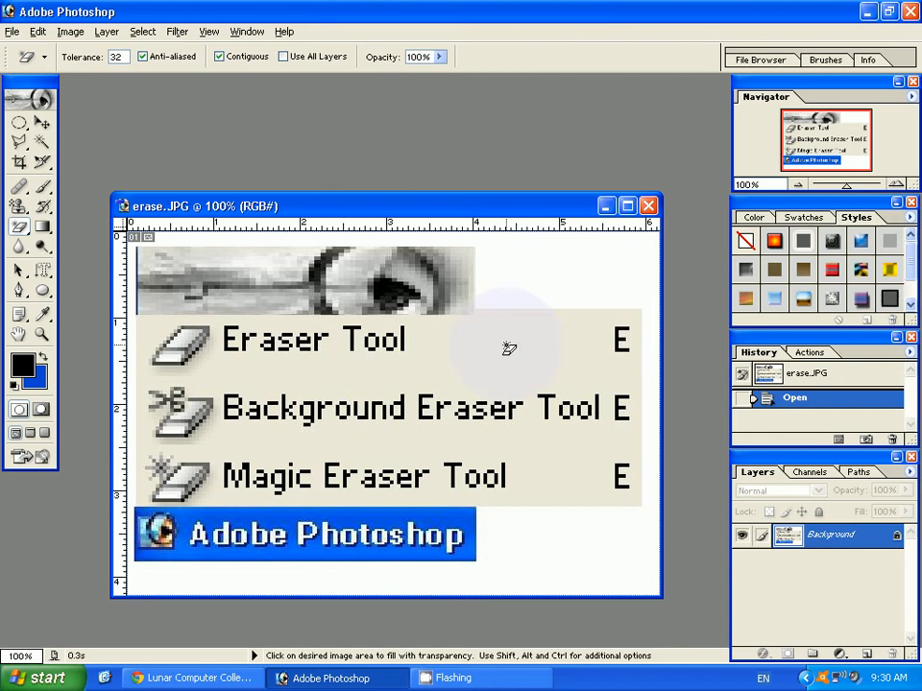
Erase the beige background around the tool names with the Magic Eraser and undo that erasure
{"action": "key", "text": "ctrl+alt+shift"}
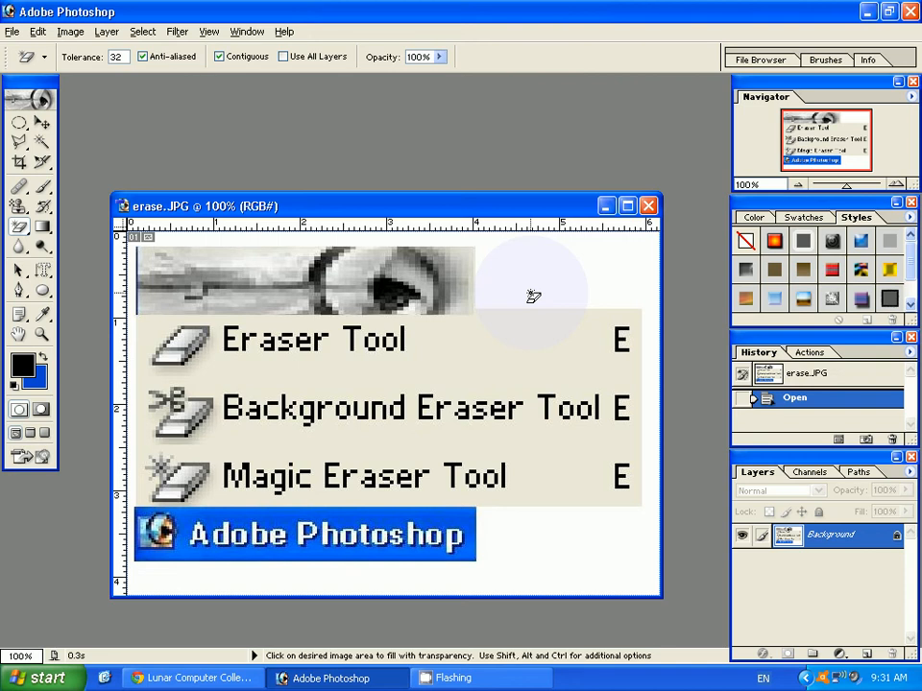
{"action": "left_click", "coordinate": [532, 342]}
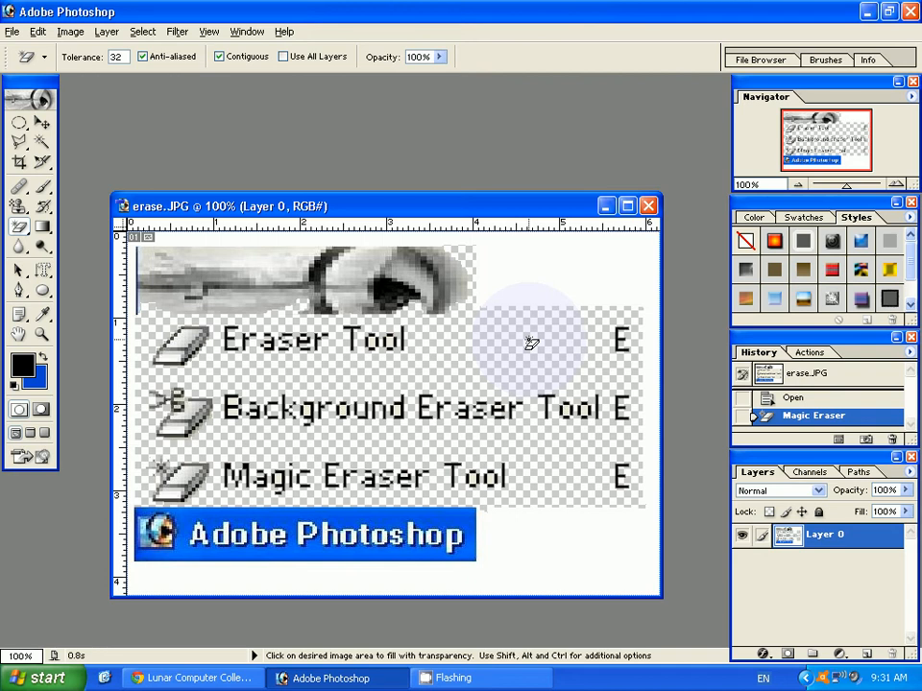
{"action": "key", "text": "ctrl+z"}
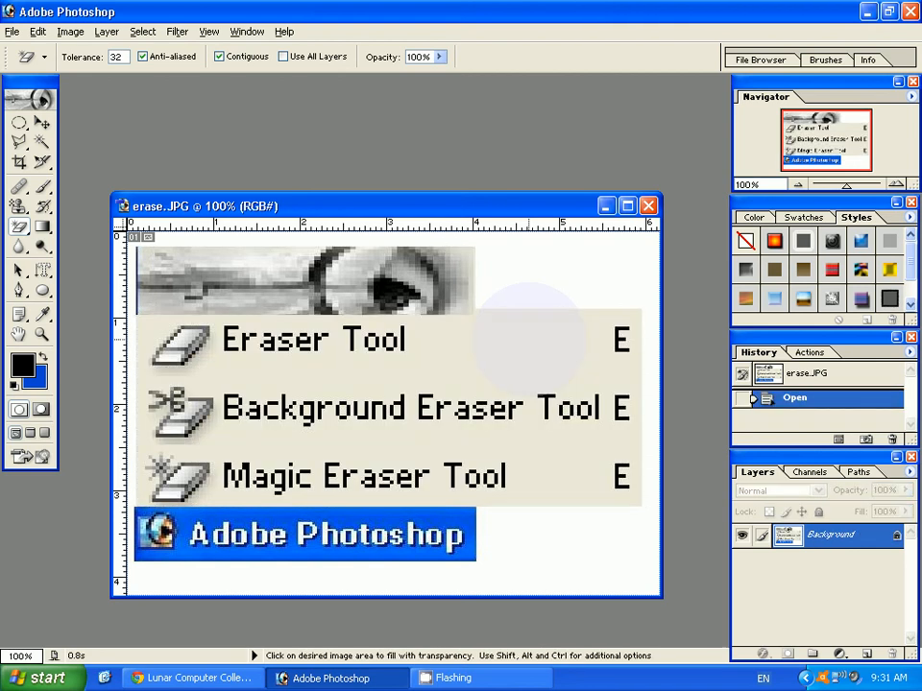
Erase the blue background behind "Adobe Photoshop", and draw and deselect a small elliptical selection around the star of the Magic Eraser icon
{"action": "left_click", "coordinate": [279, 523]}
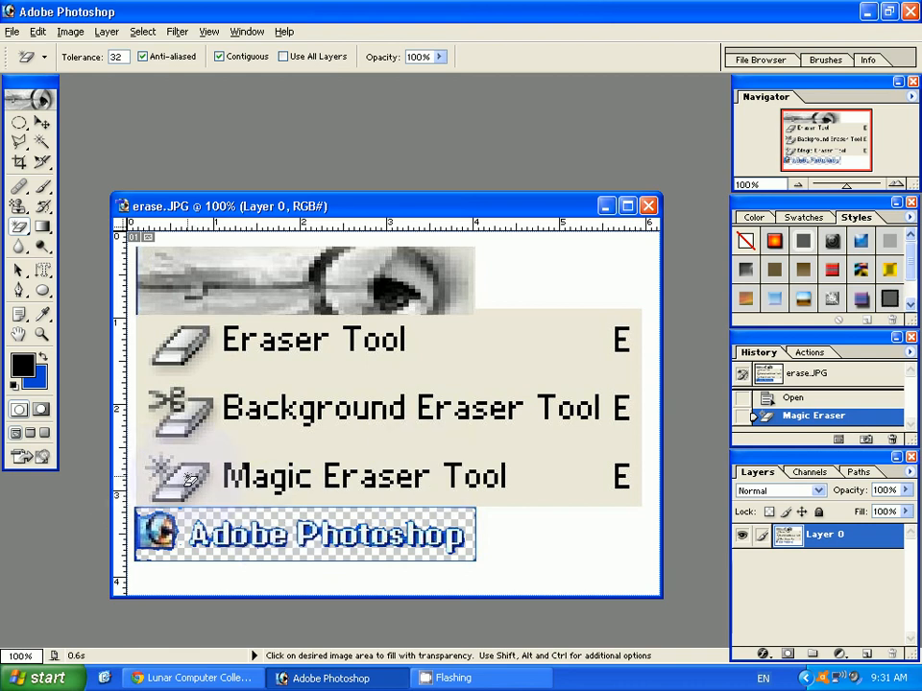
{"action": "left_click", "coordinate": [20, 123]}
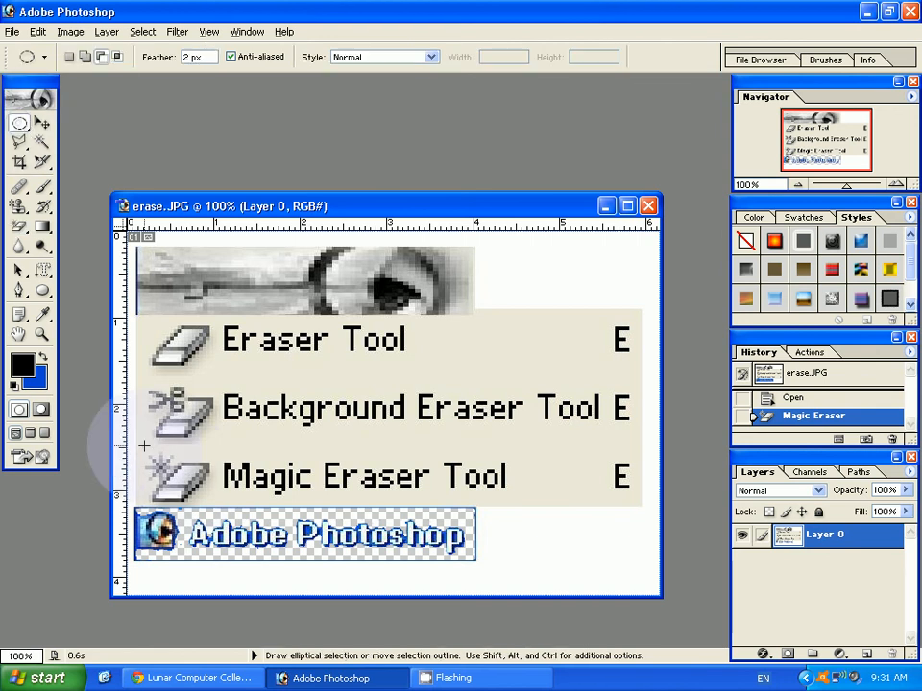
{"action": "left_click_drag", "start_coordinate": [159, 464], "coordinate": [266, 496]}
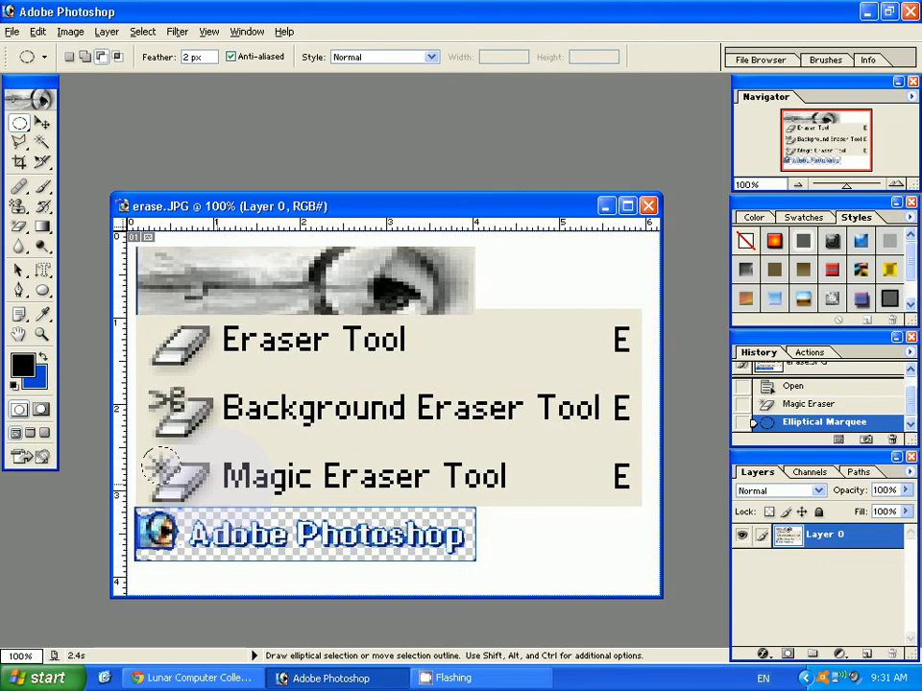
{"action": "key", "text": "ctrl+d"}
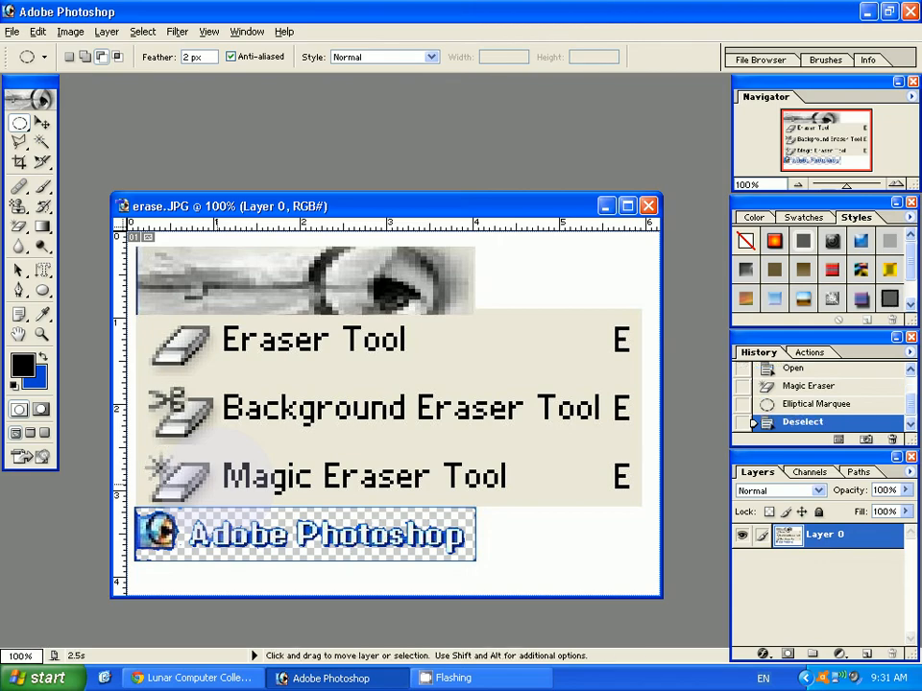
Undo the deselection, the elliptical selection and the Magic Eraser change to restore the blue banner
{"action": "key", "text": "ctrl+z"}
{"action": "key", "text": "ctrl+alt+z"}
{"action": "key", "text": "ctrl+alt+z"}
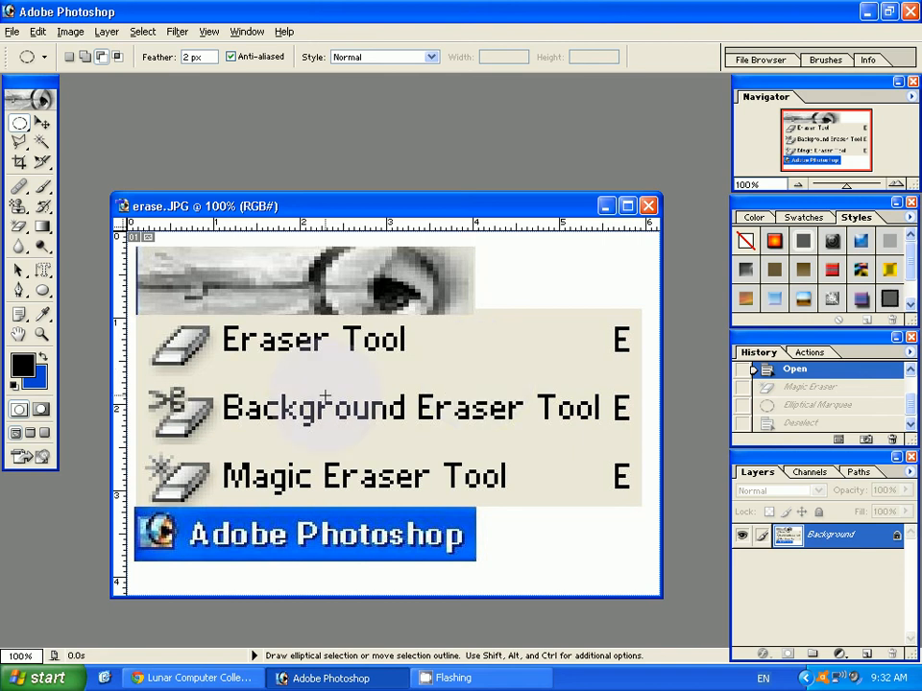
Erase the blue background behind the "Adobe Photoshop" lettering and around its icon to transparency with the Magic Eraser
{"action": "left_click", "coordinate": [21, 227]}
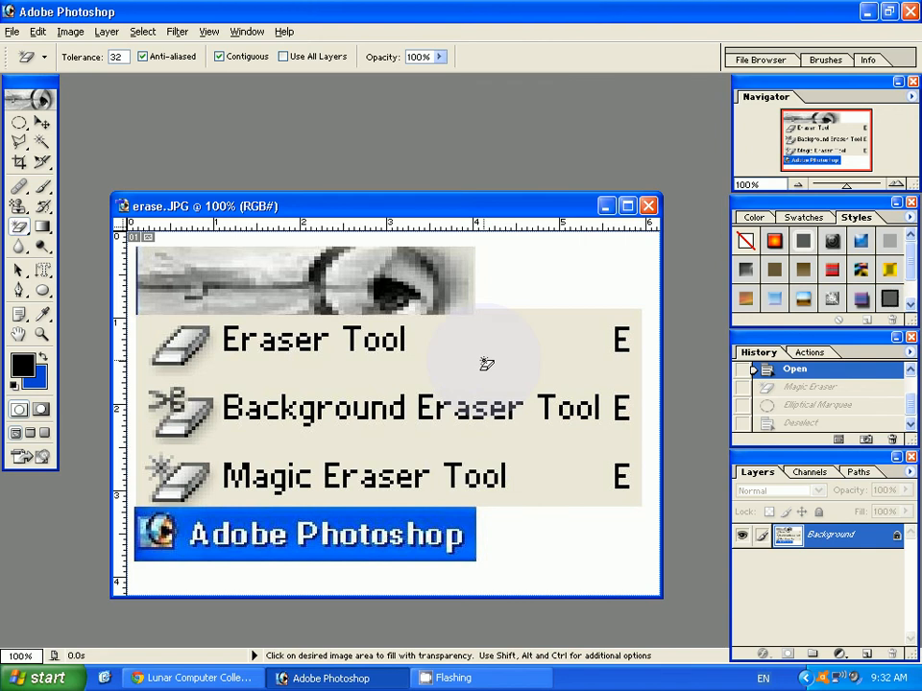
{"action": "left_click", "coordinate": [367, 520]}
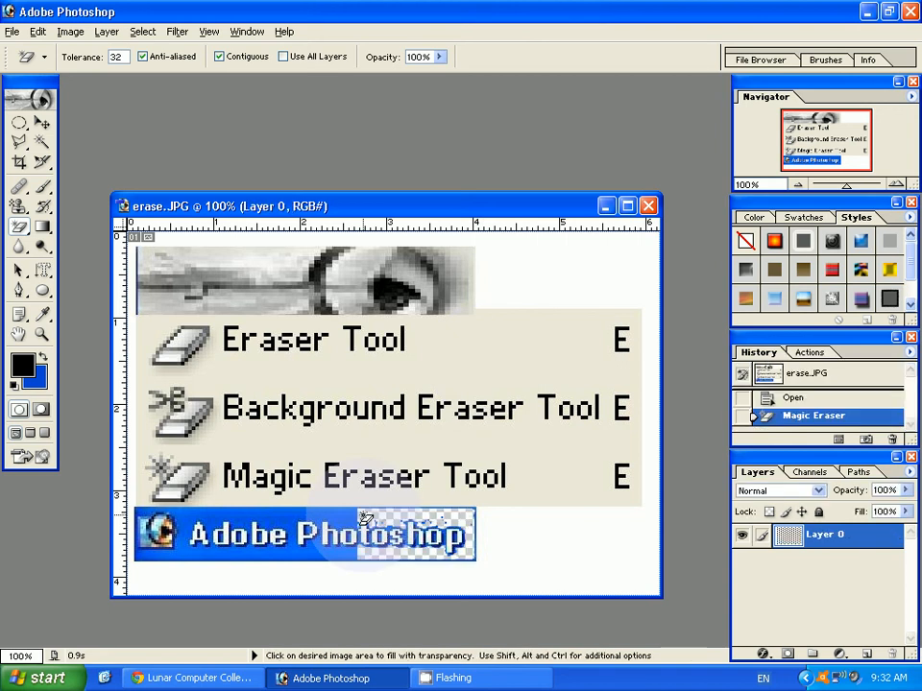
{"action": "left_click", "coordinate": [312, 520]}
{"action": "left_click", "coordinate": [240, 567]}
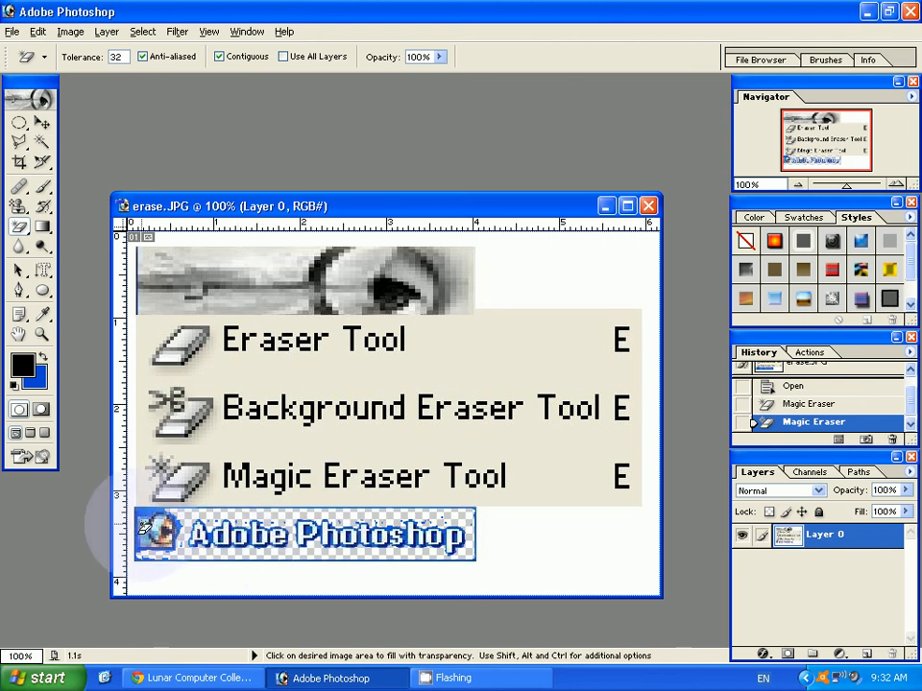
{"action": "left_click", "coordinate": [180, 530]}
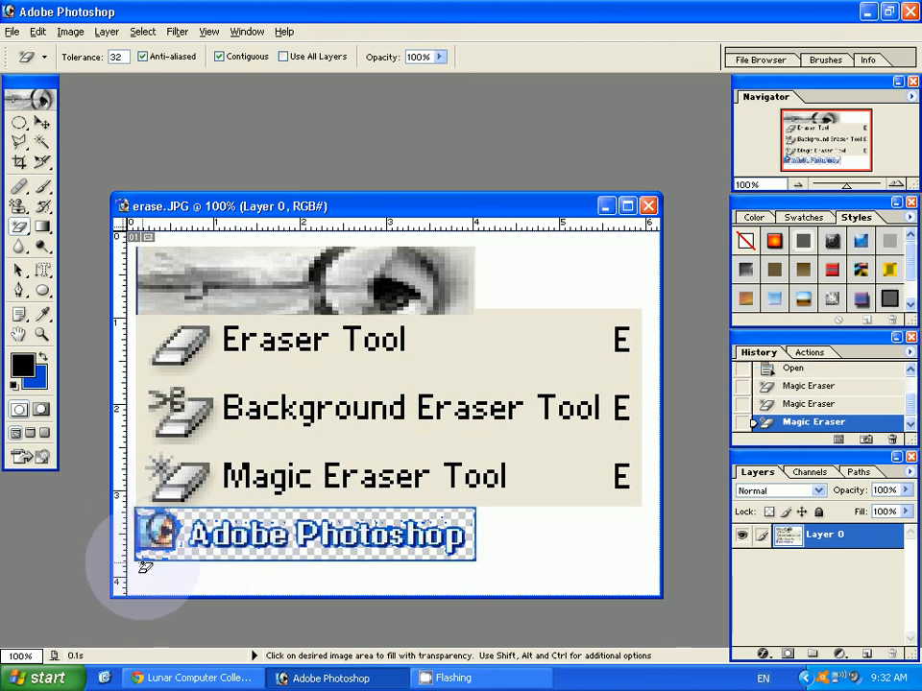
{"action": "left_click", "coordinate": [136, 555]}
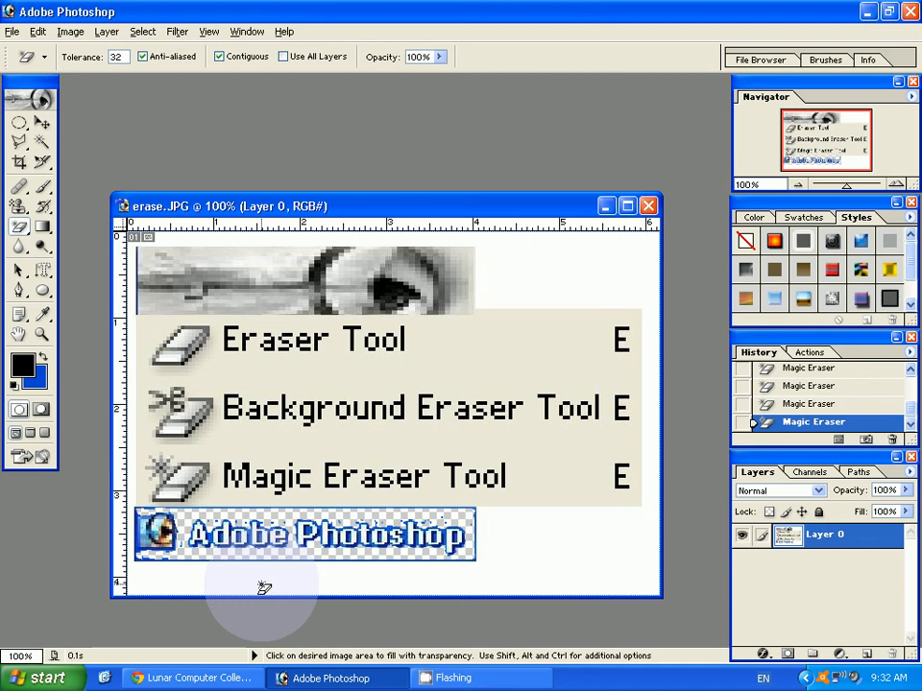
Switch to the browser to view the Lunar Computer College YouTube channel page and return to Adobe Photoshop
{"action": "key", "text": "ctrl+alt+shift"}
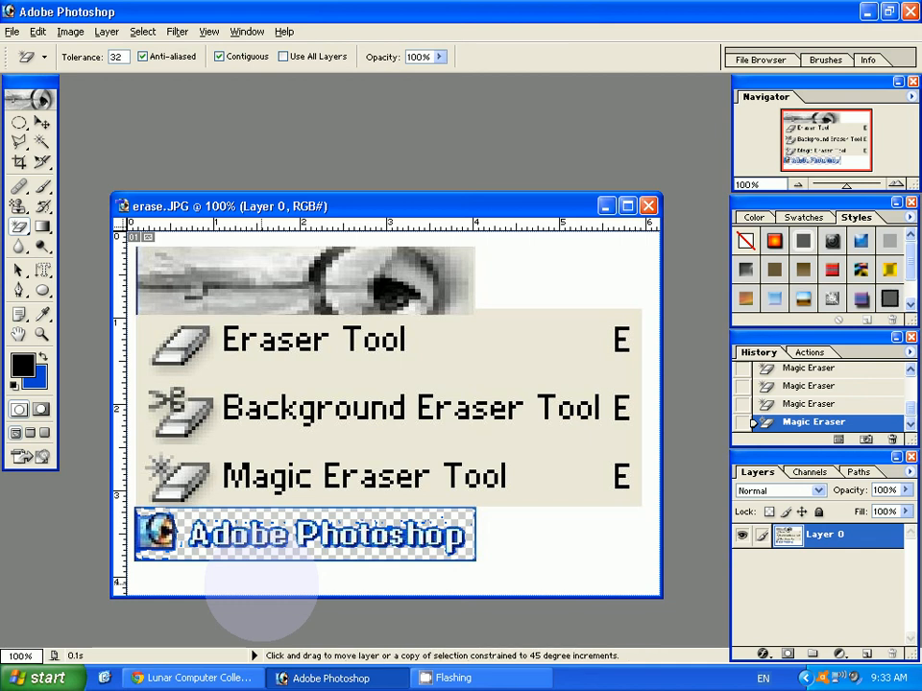
{"action": "left_click", "coordinate": [159, 684]}
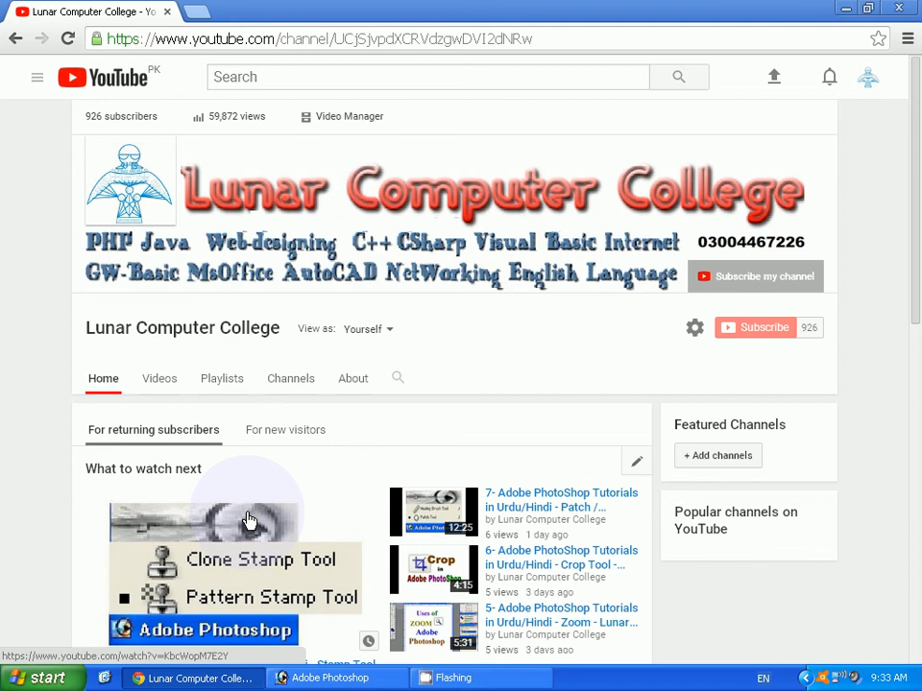
{"action": "left_click", "coordinate": [311, 680]}
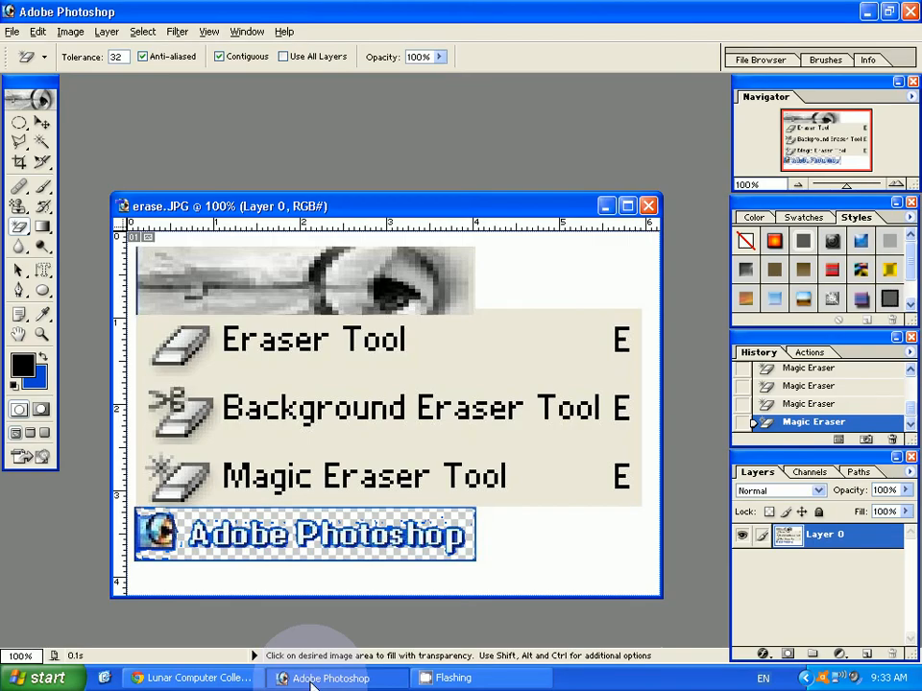